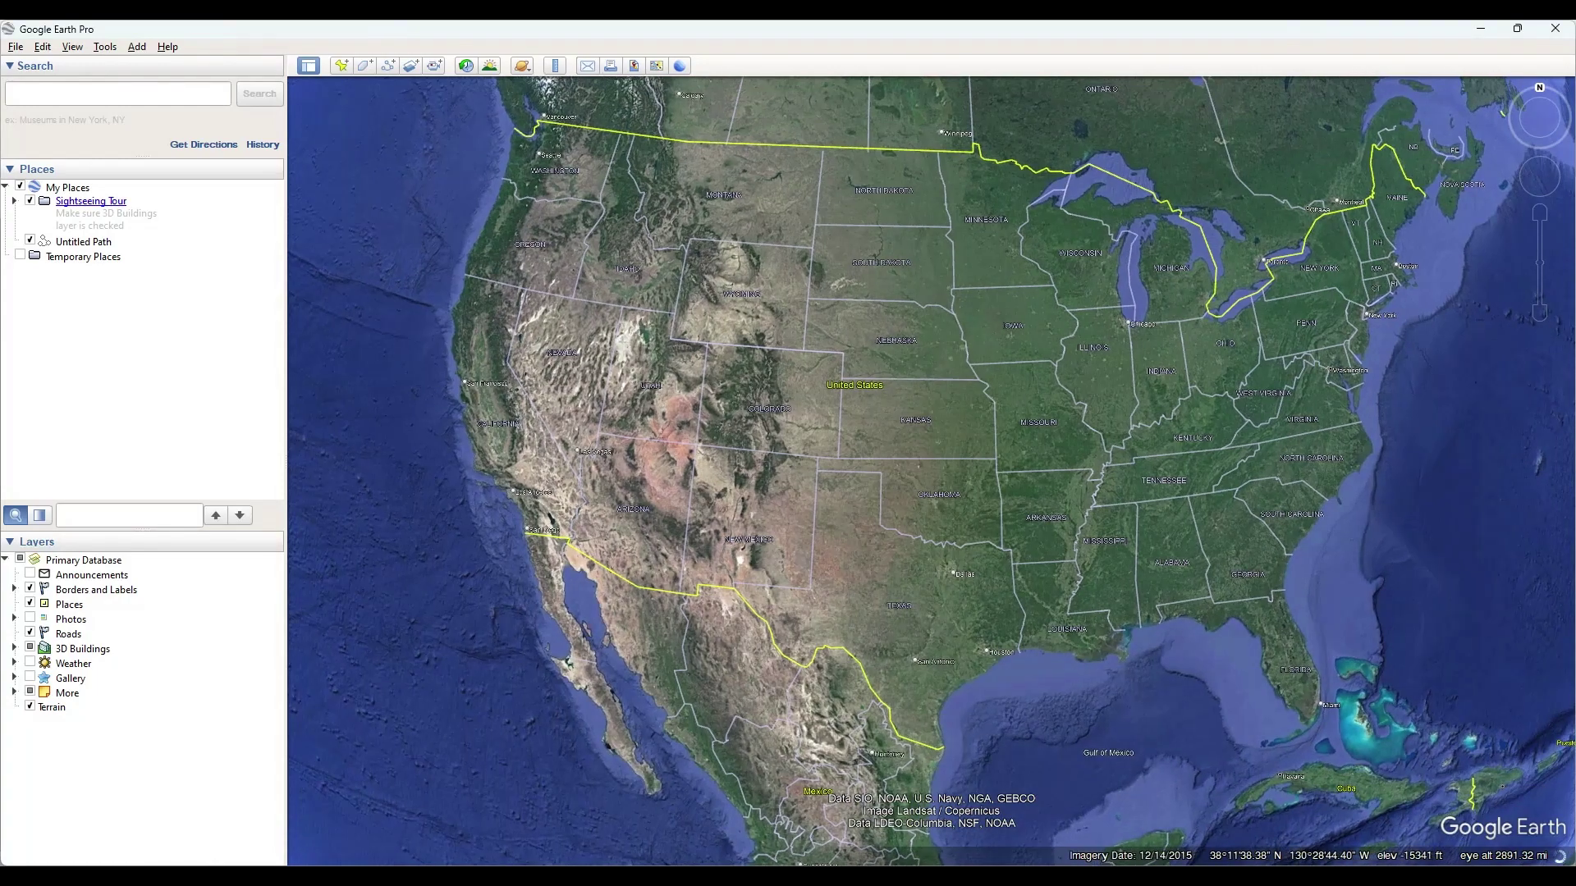
scroll(869, 408, up, 3)
scroll(1060, 453, up, 3)
scroll(752, 577, up, 2)
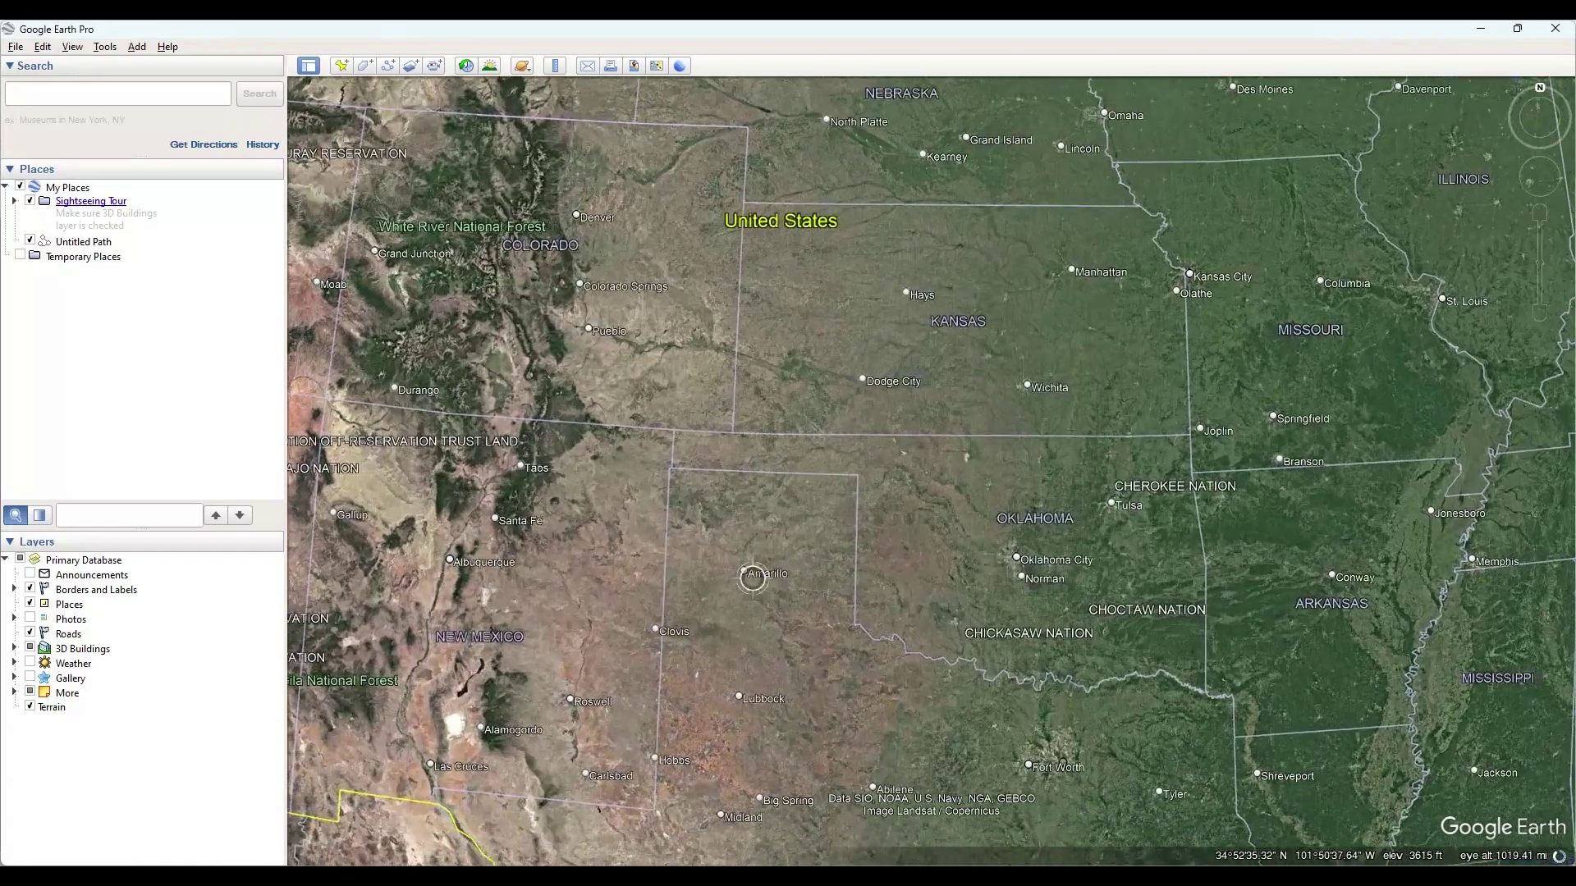
scroll(745, 599, up, 2)
scroll(726, 553, up, 3)
scroll(811, 340, up, 3)
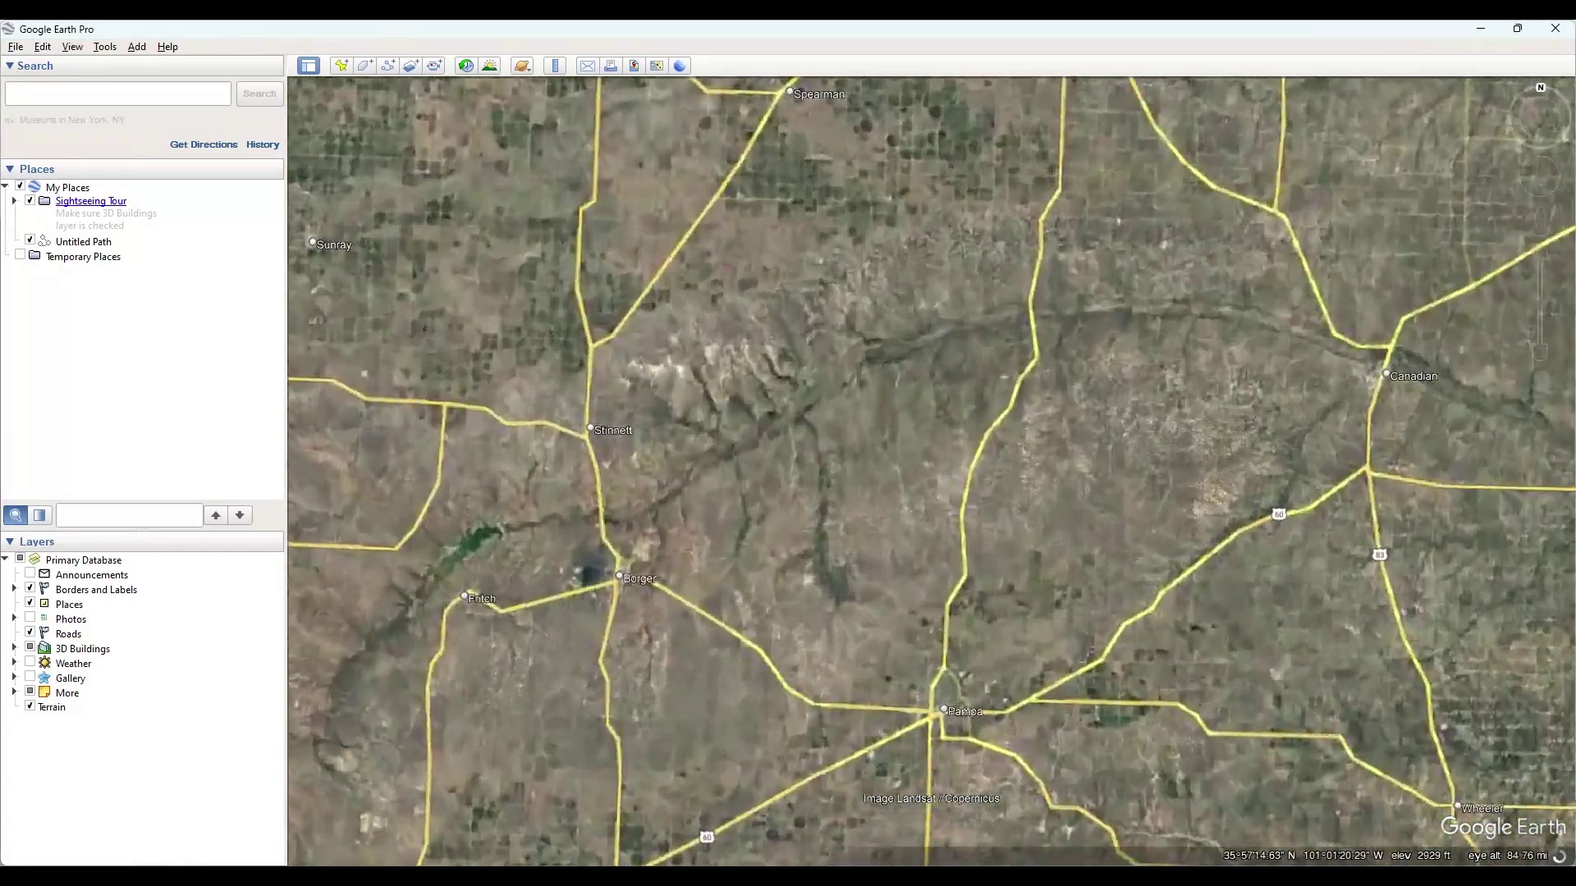
scroll(970, 232, up, 2)
scroll(974, 138, up, 3)
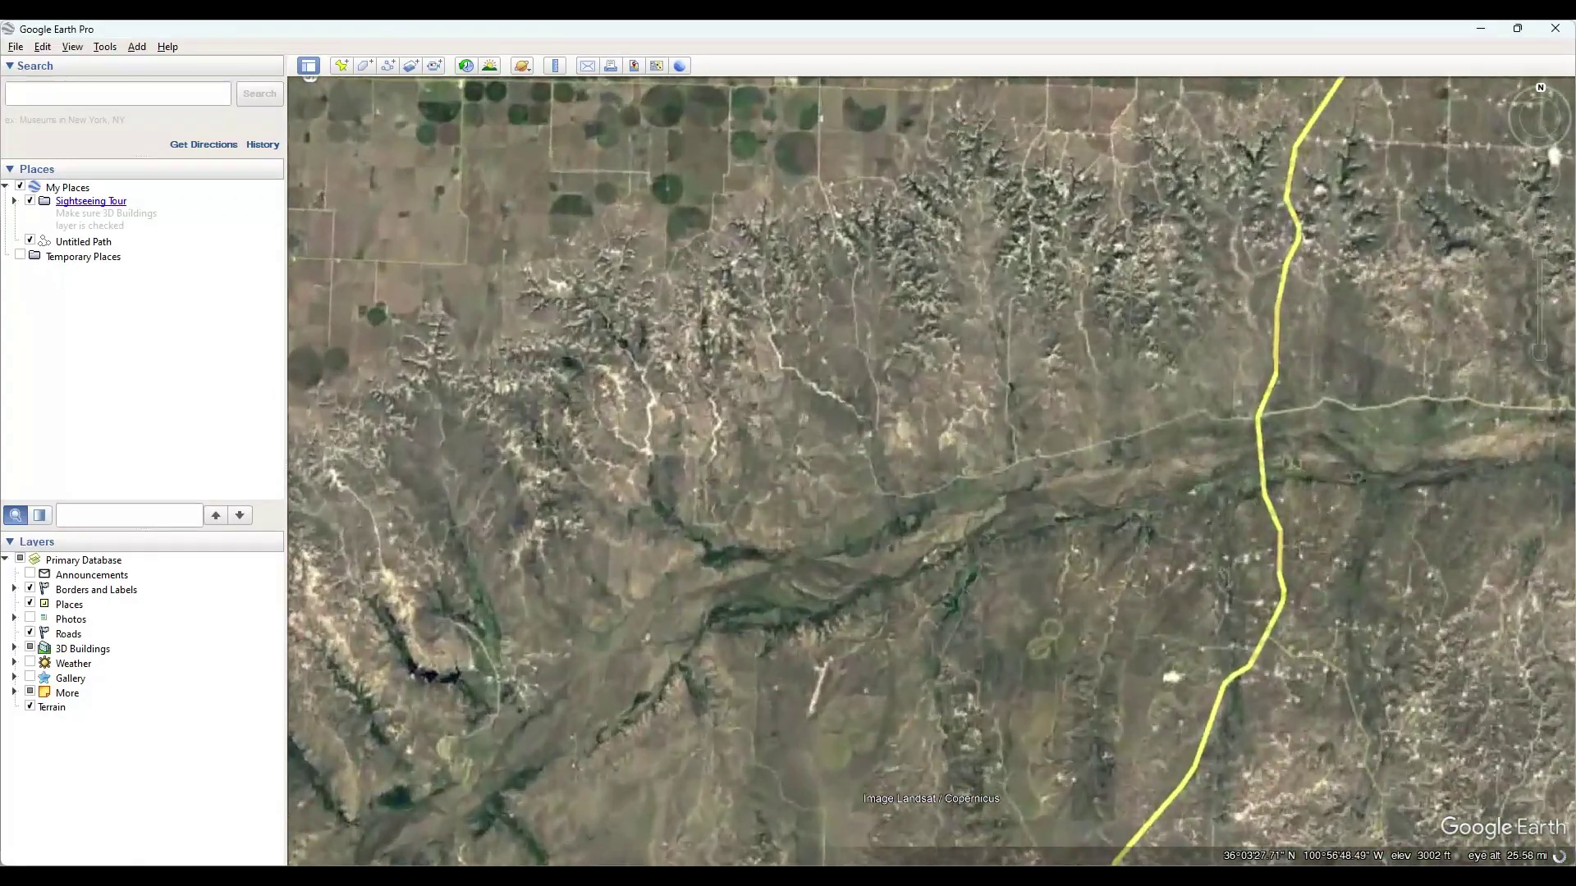
scroll(869, 279, up, 3)
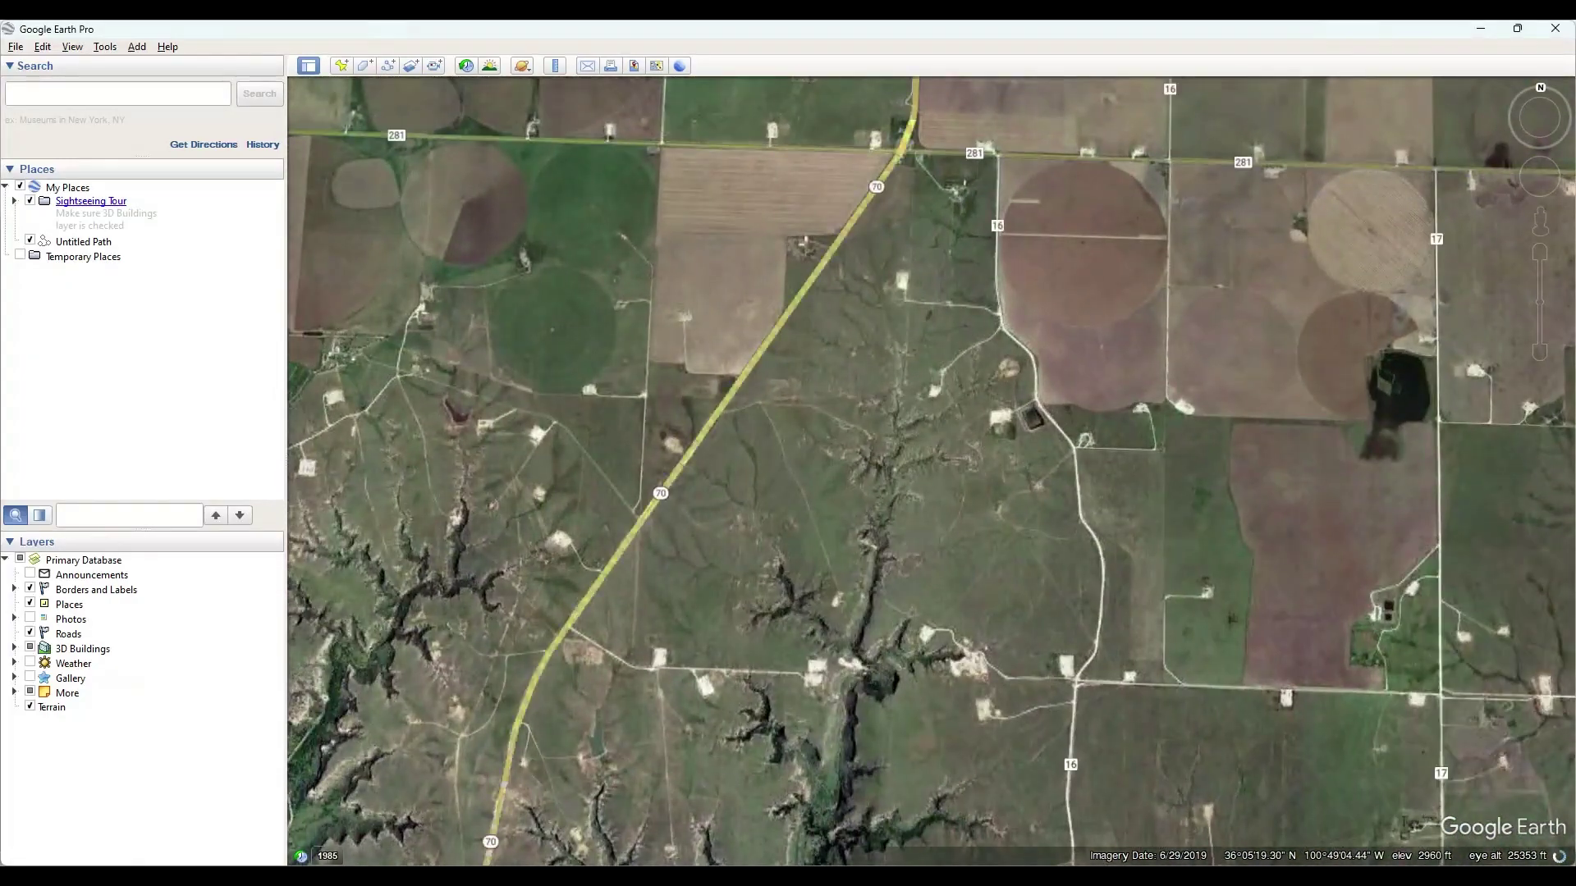
scroll(982, 449, down, 2)
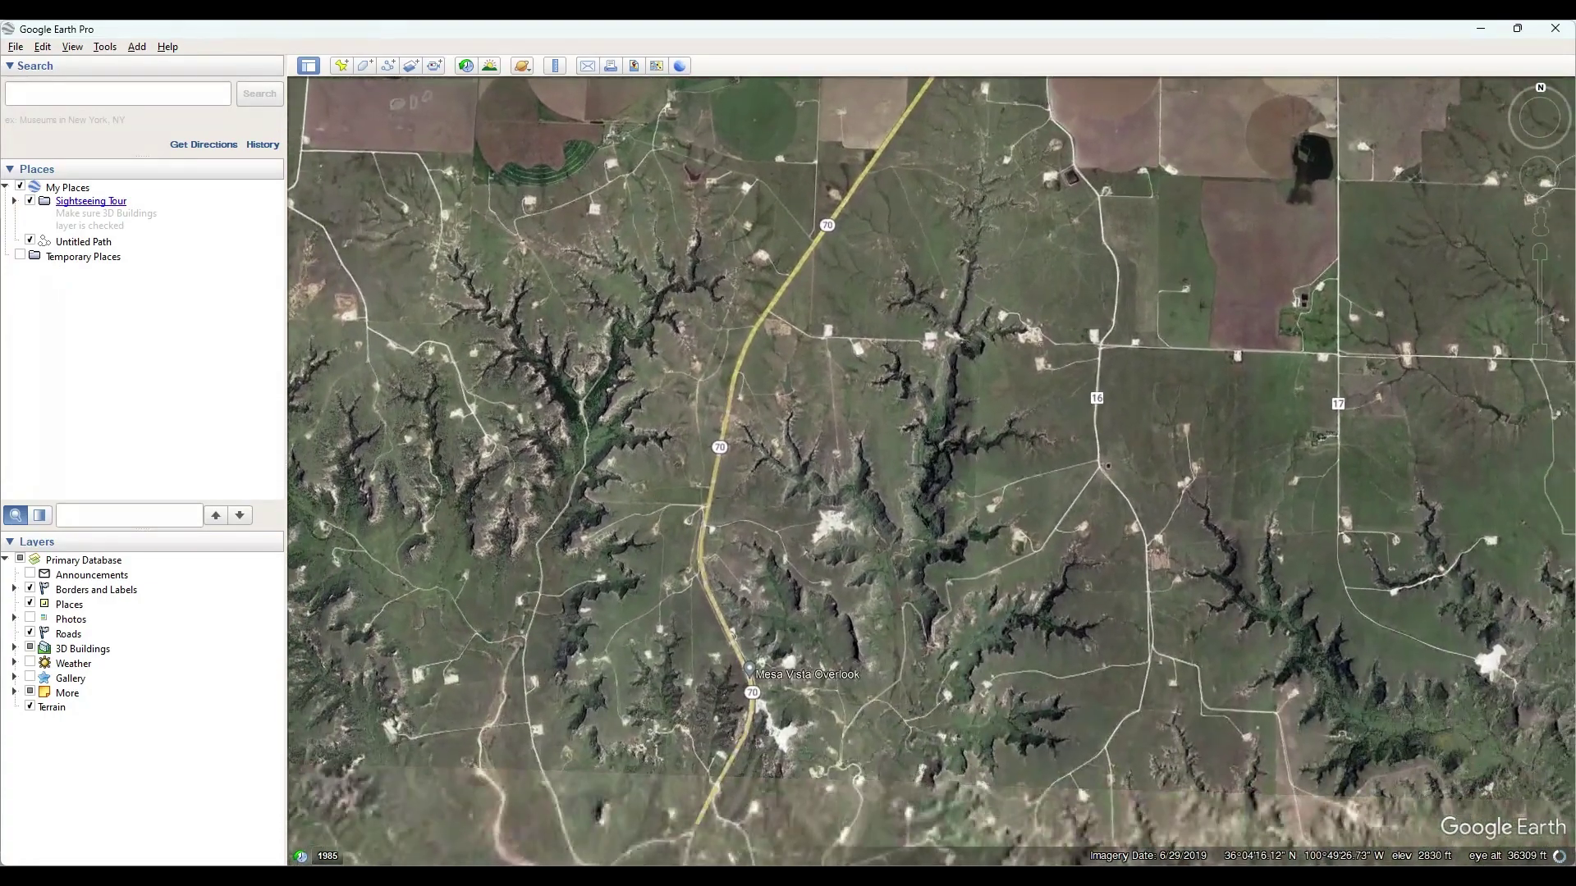
scroll(844, 391, up, 3)
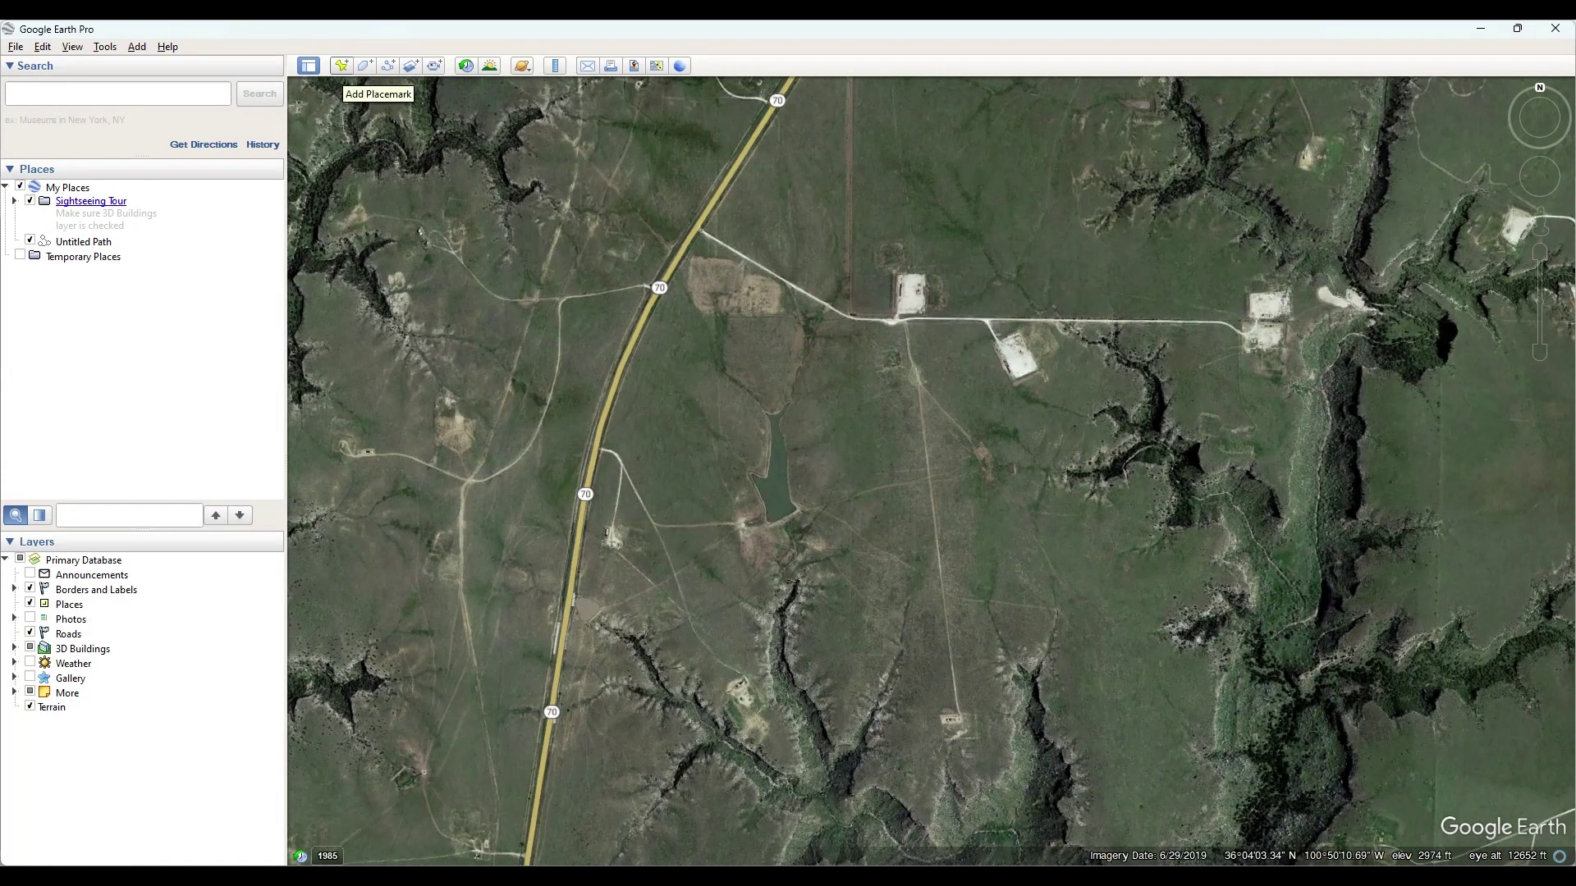
Trace a four-corner path around the rangeland site beside Highway 70.
click(388, 65)
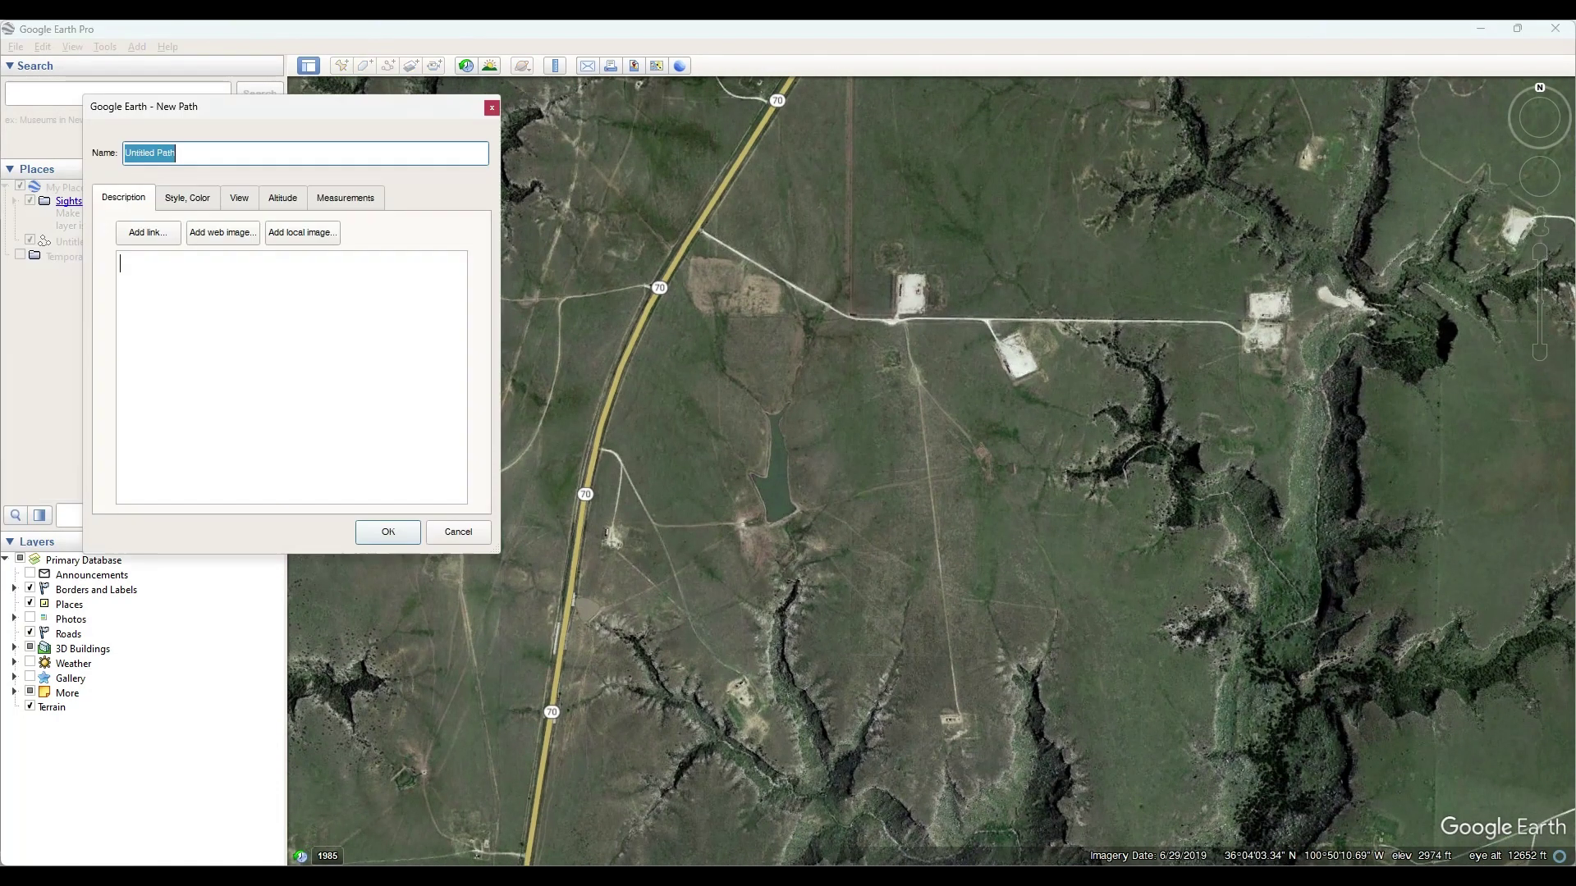
click(552, 113)
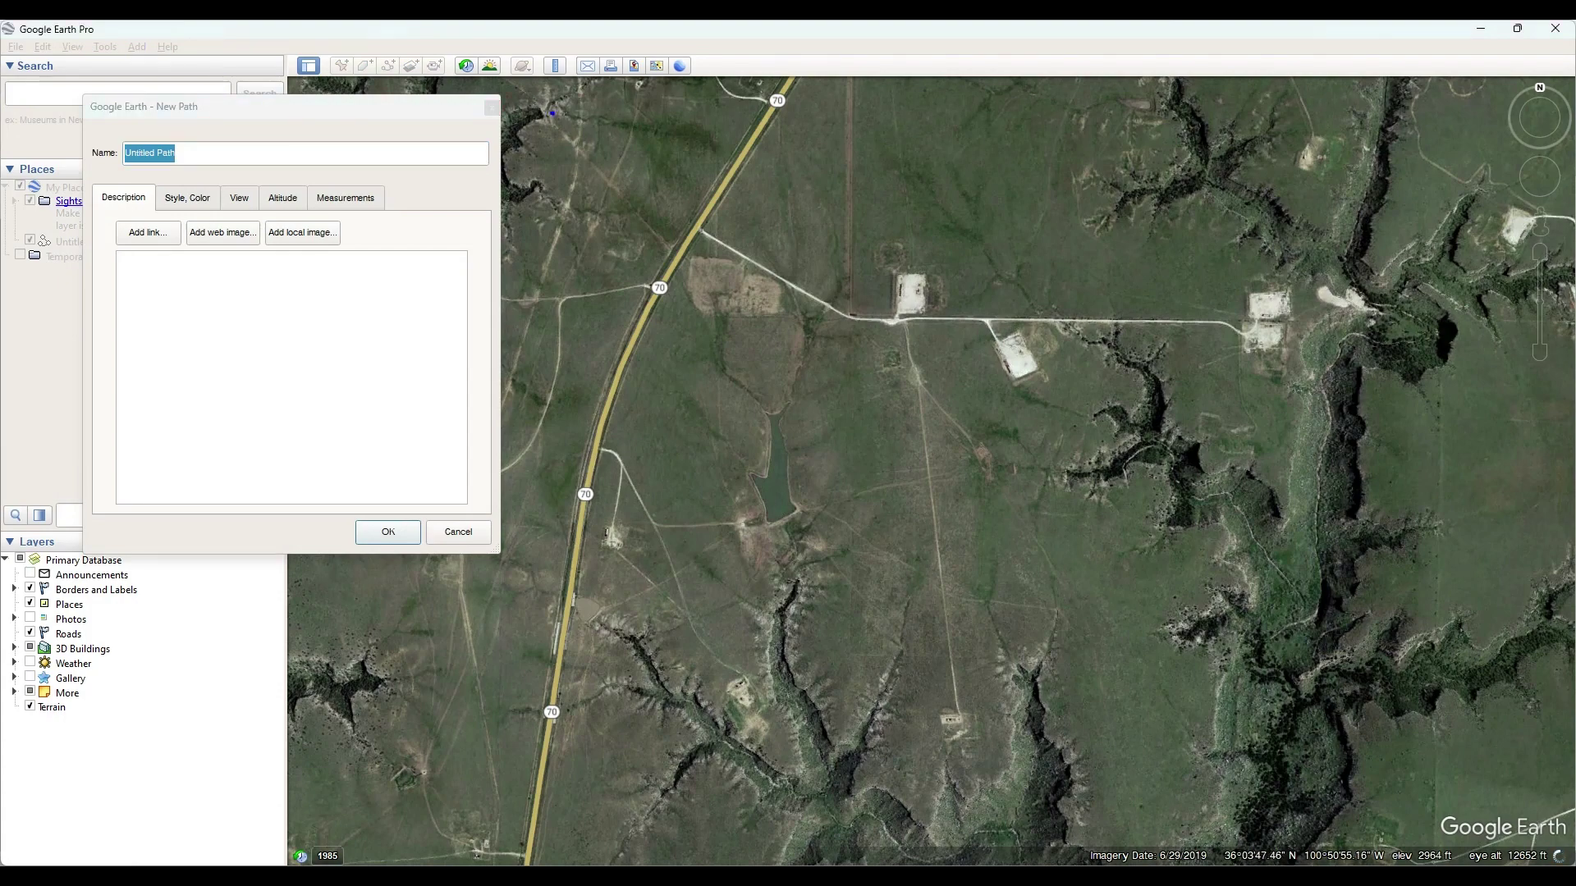
click(481, 712)
click(1352, 704)
click(1397, 138)
click(554, 113)
Adjust the outline's top-left corner and tidy its top edge.
drag(553, 113, 584, 106)
click(734, 92)
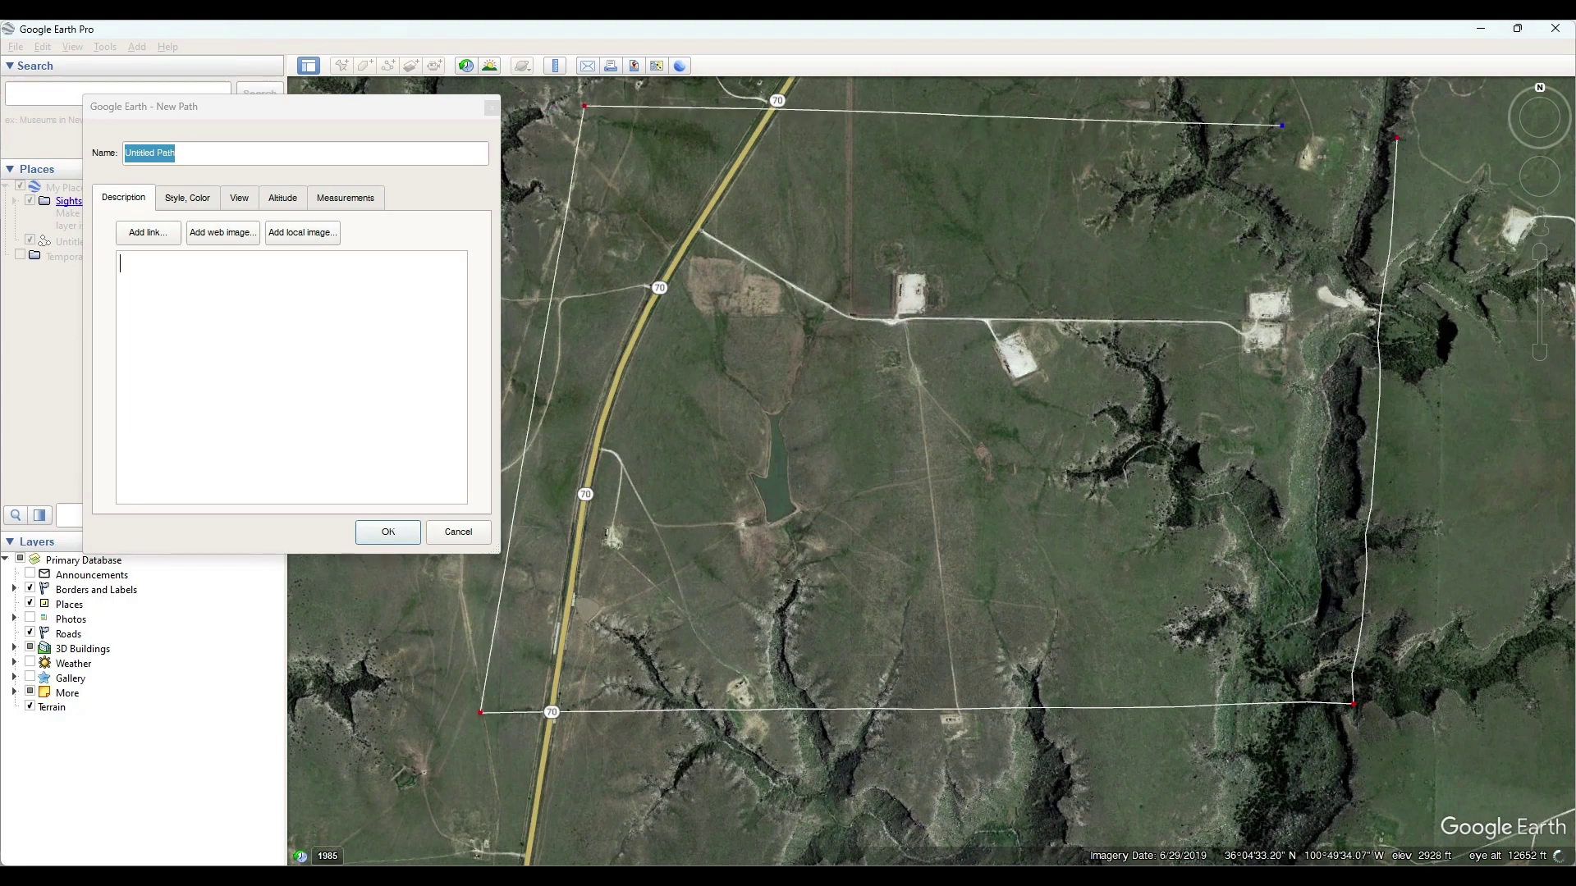
drag(735, 93, 1394, 139)
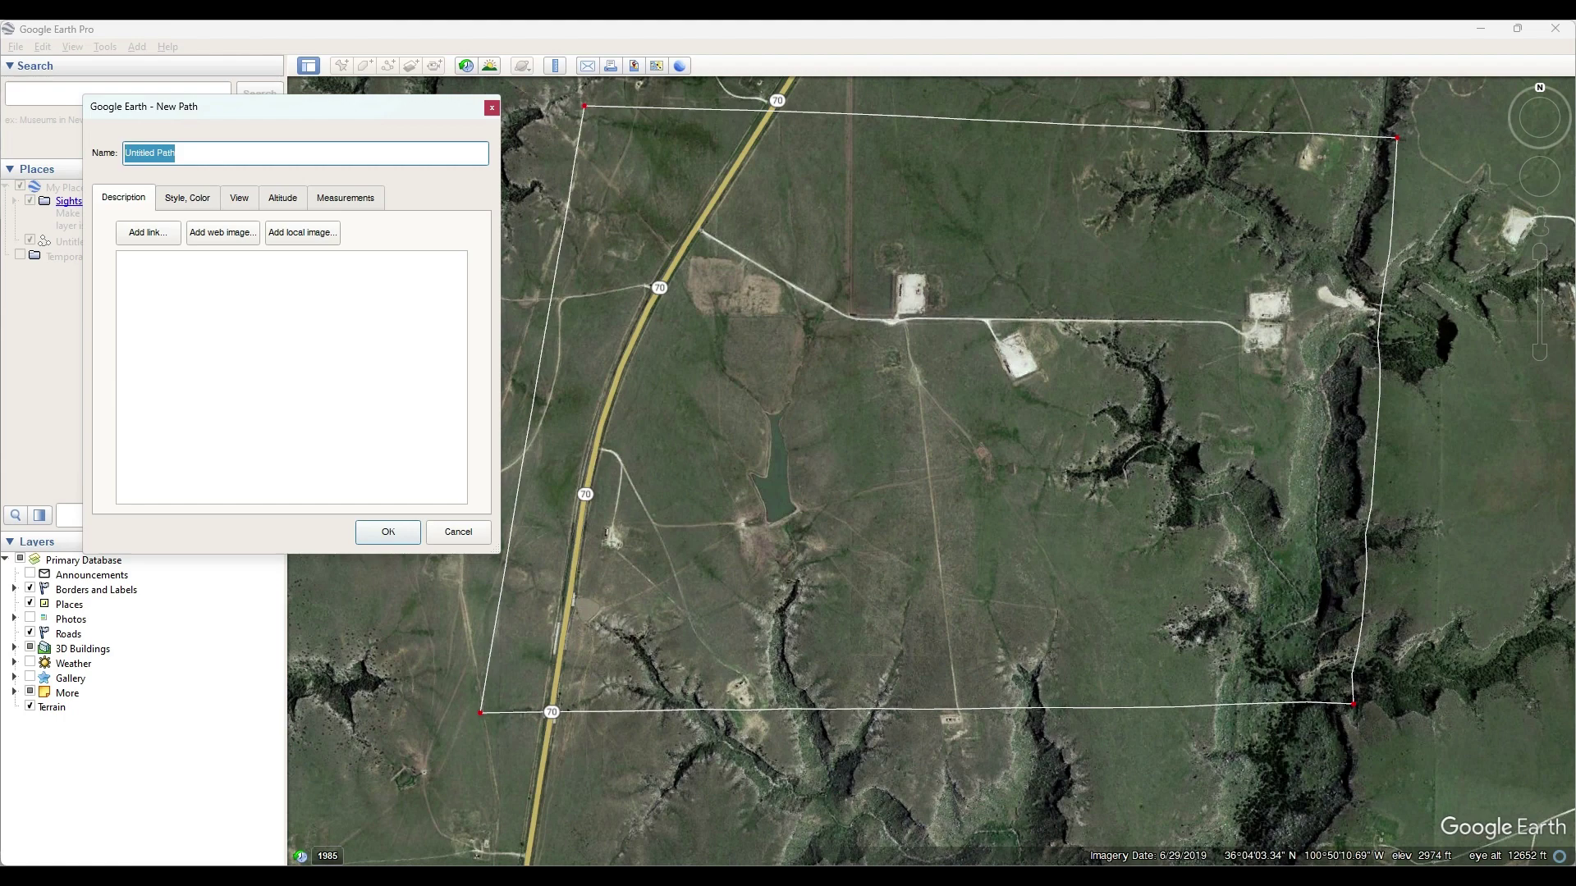
text(Site Architecture Project)
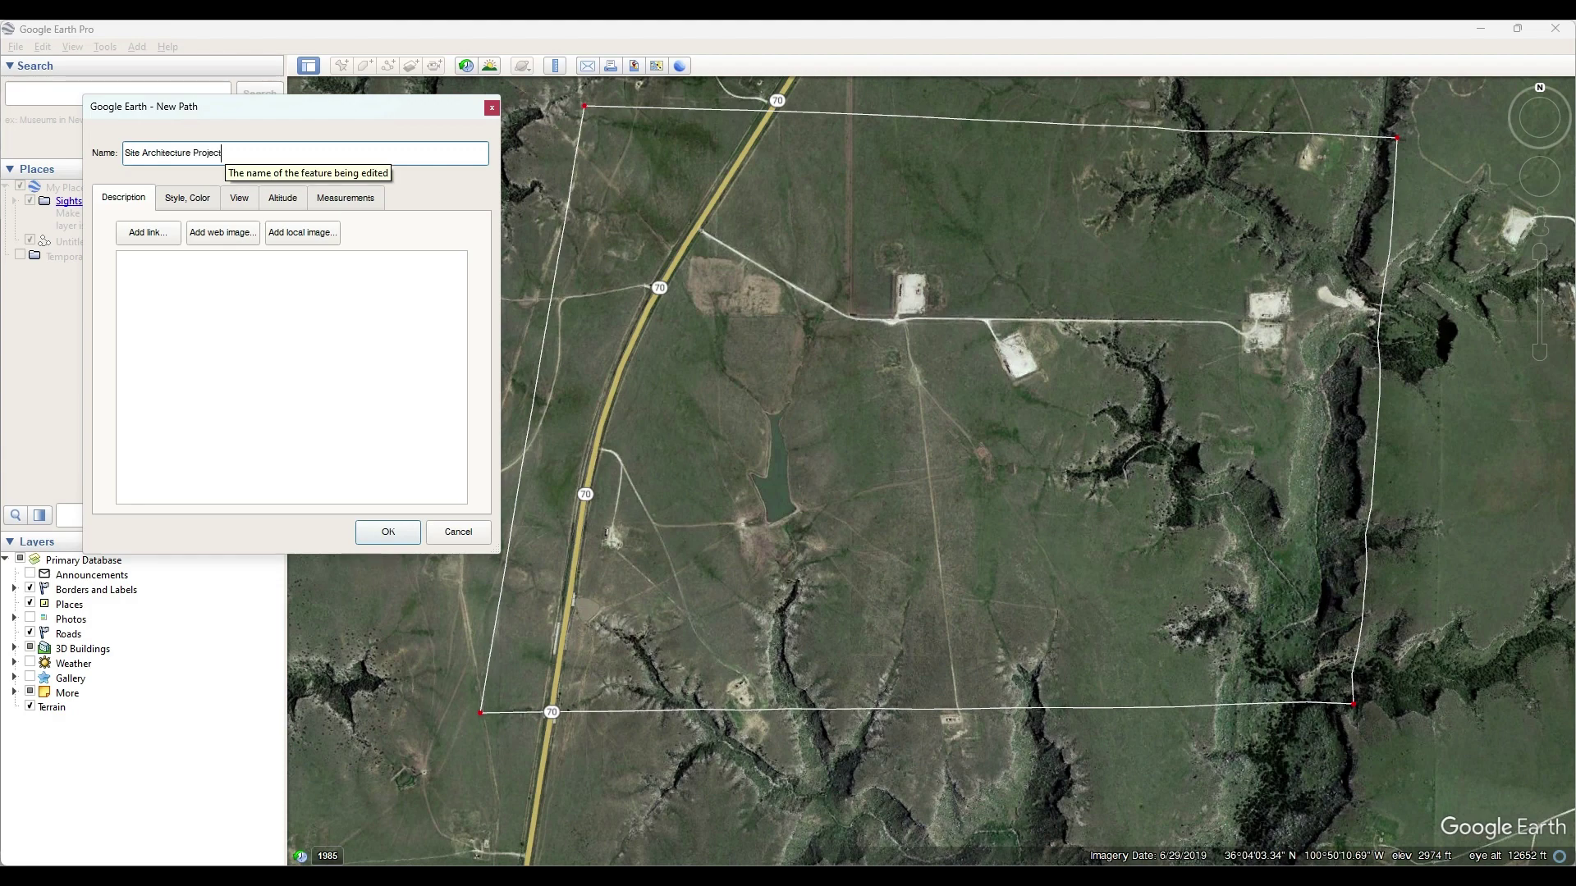
Confirm the Site Architecture Project path and save it as a KMZ in the contour-lines tutorial folder.
key(Return)
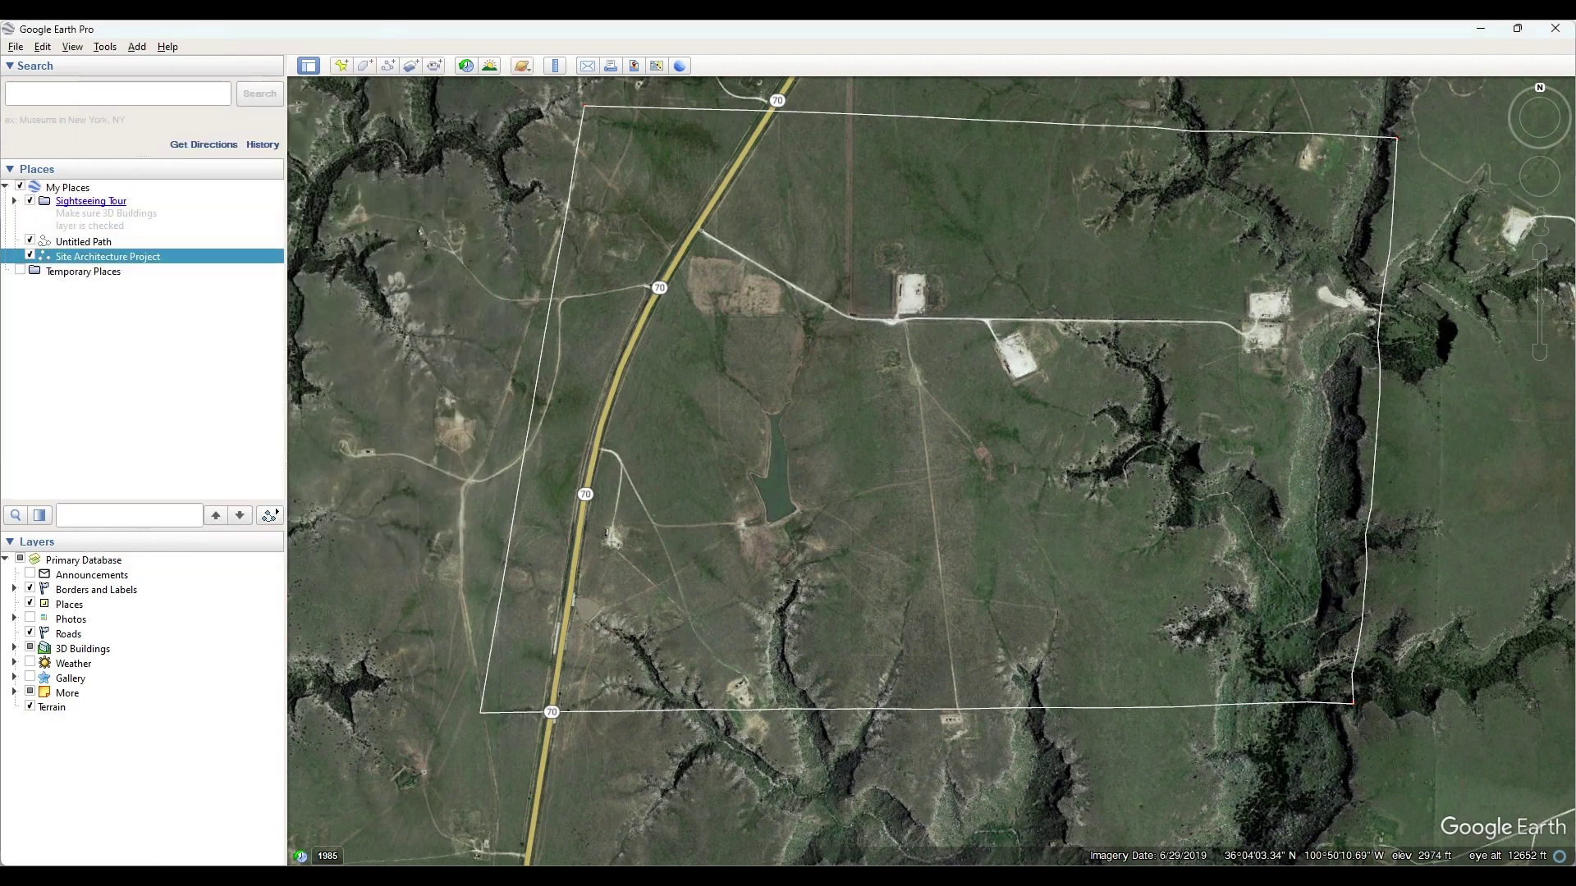
right_click(102, 255)
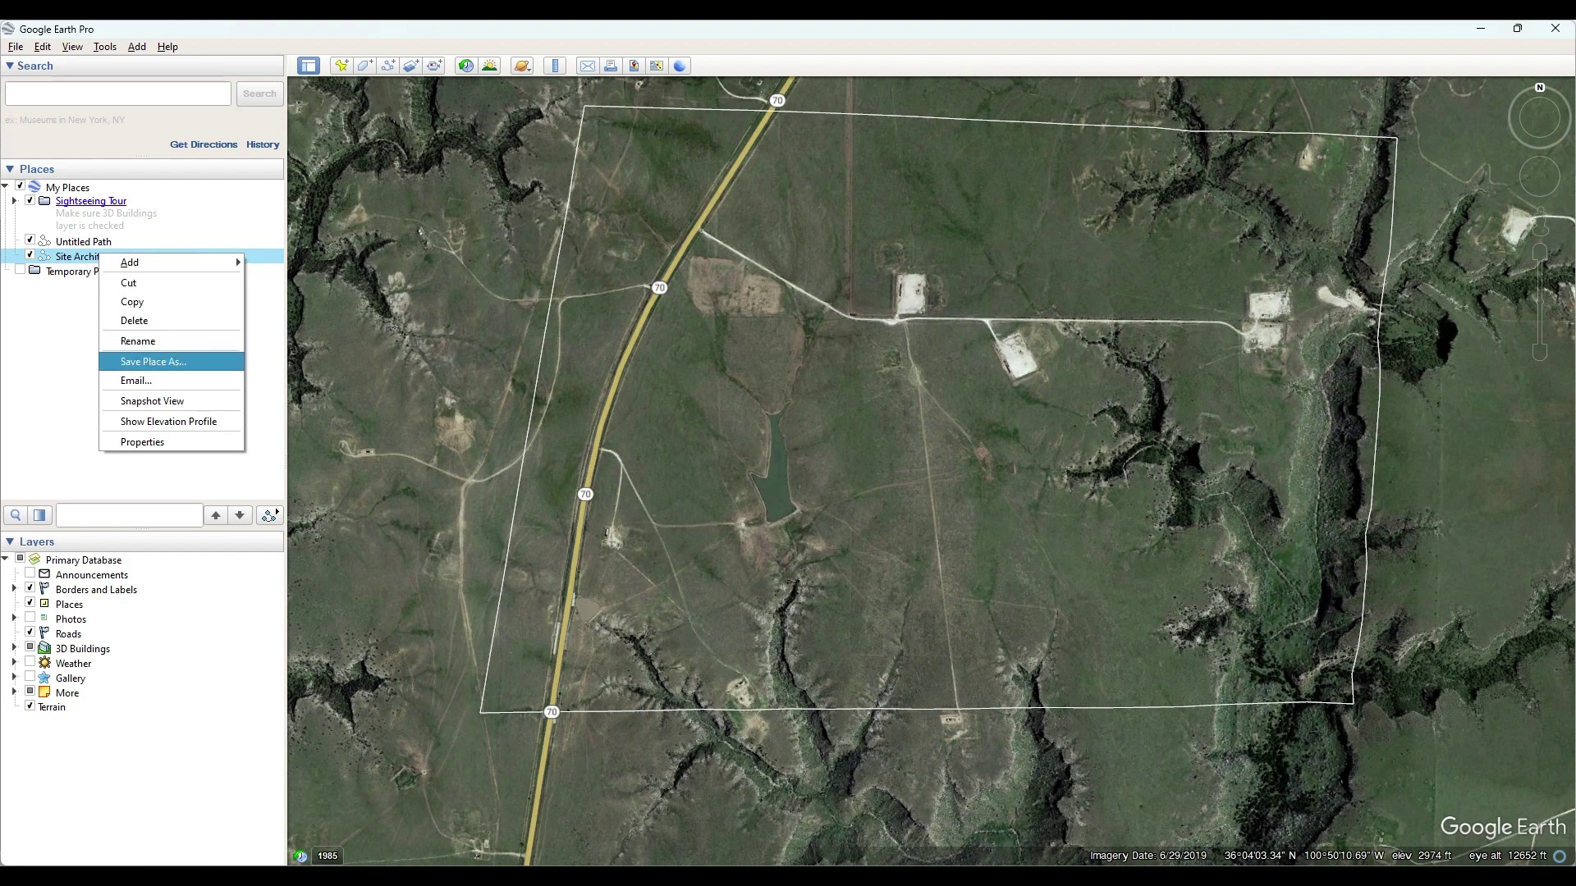
click(148, 362)
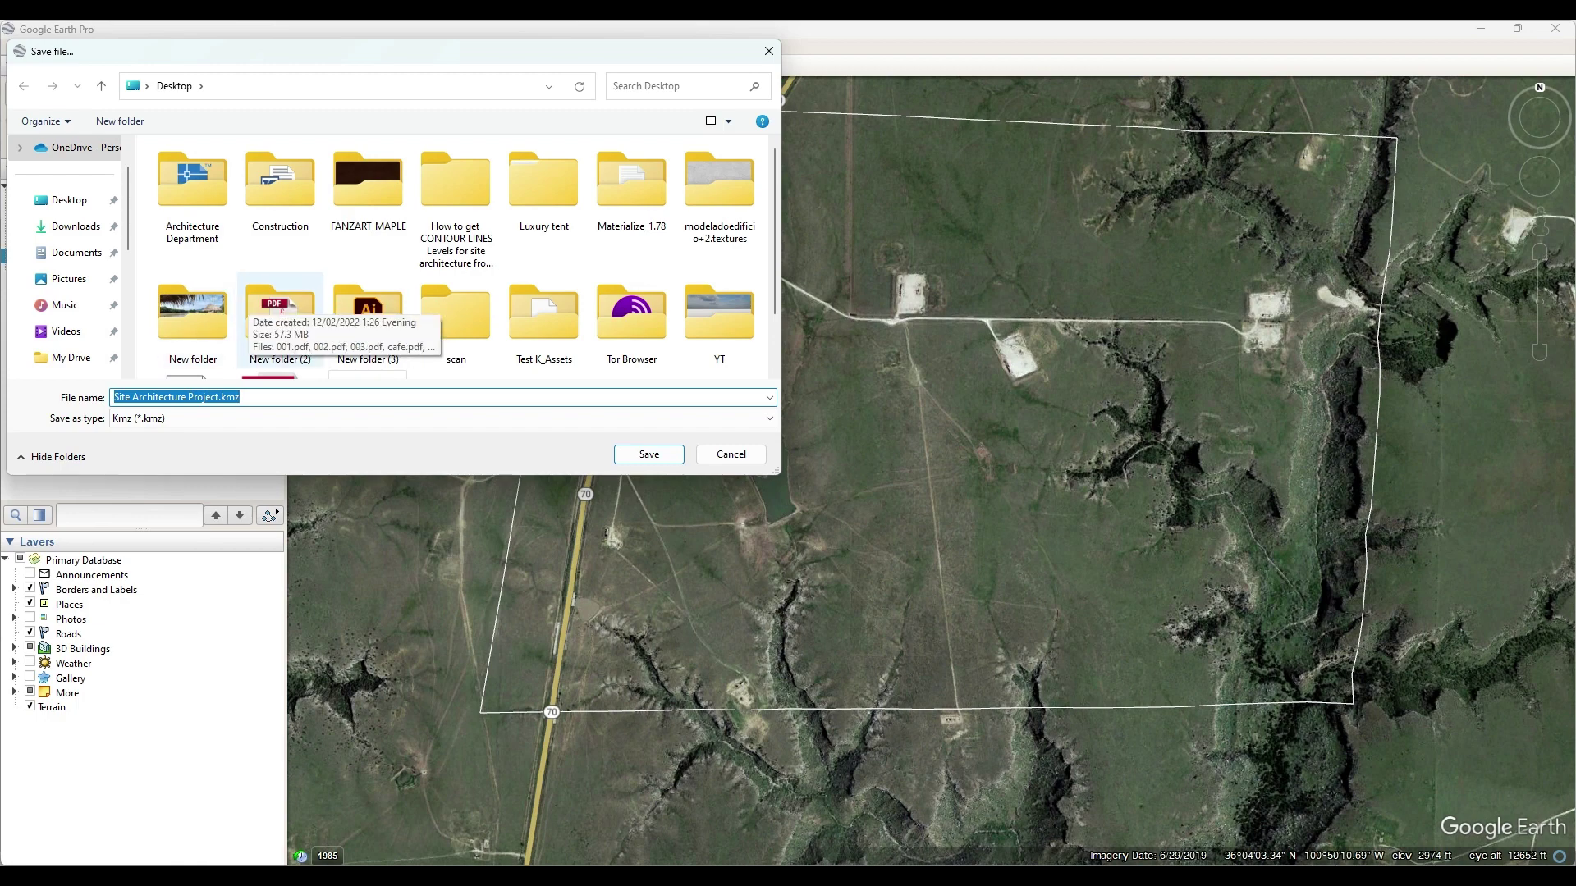
scroll(466, 258, down, 1)
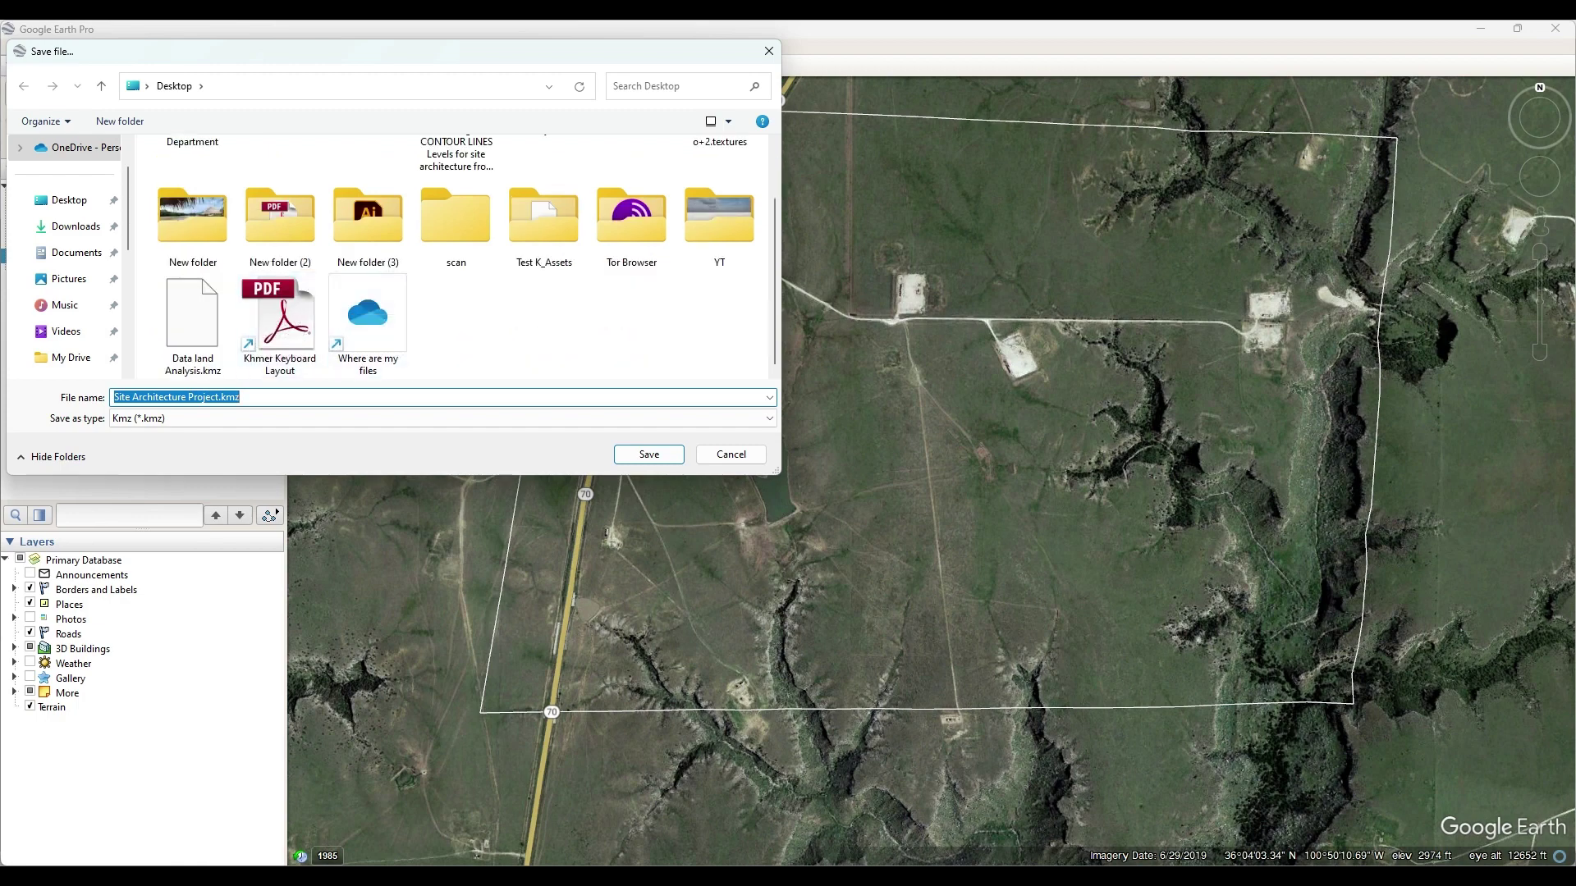
scroll(467, 259, up, 1)
double_click(457, 198)
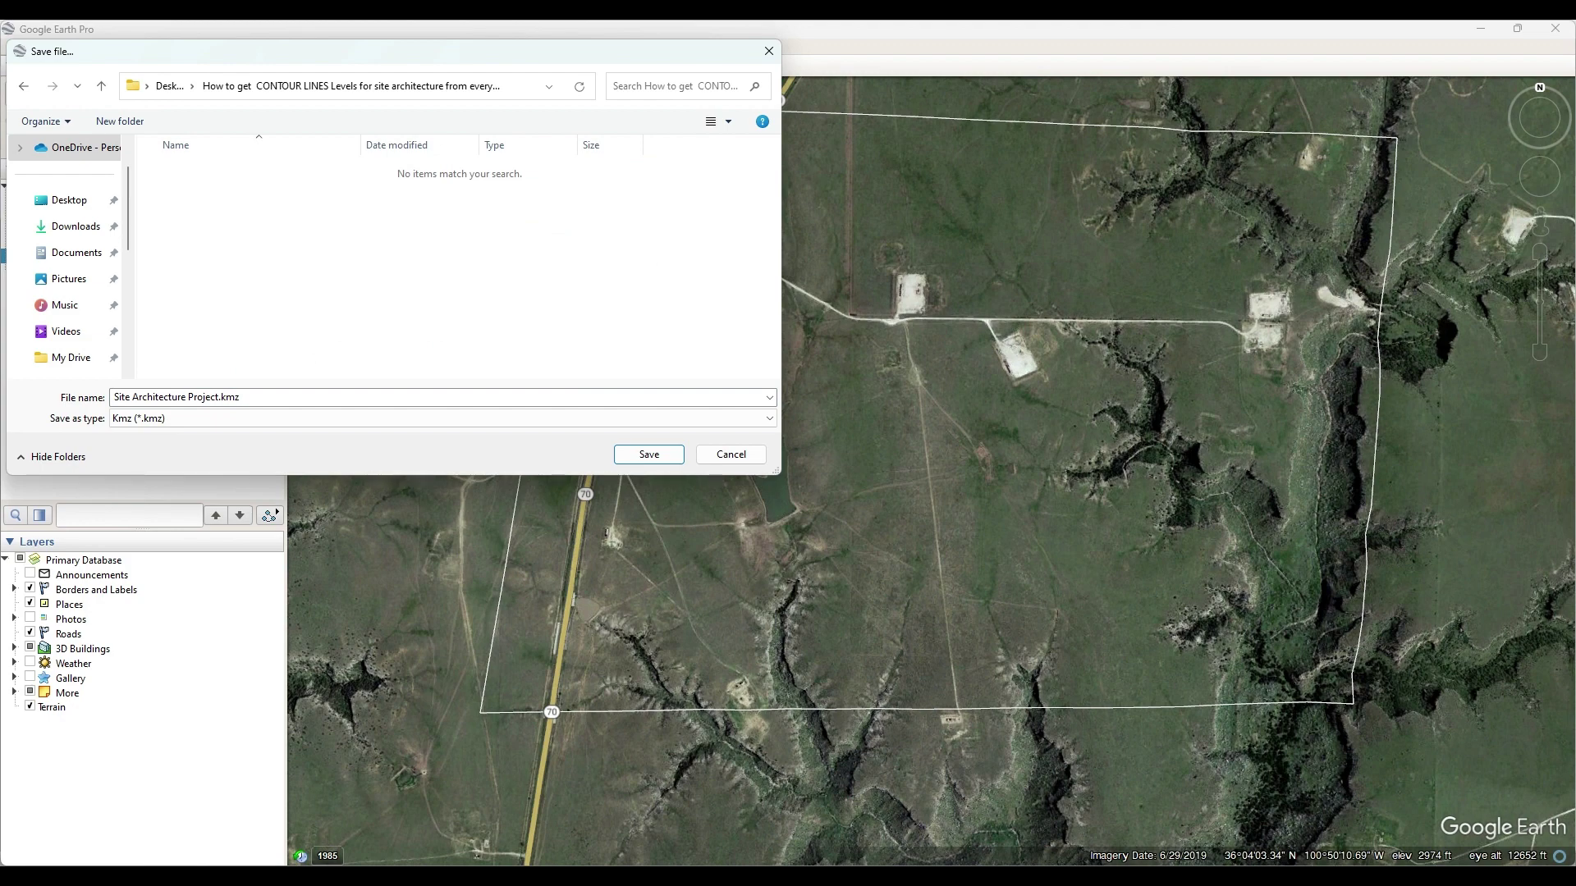
click(649, 454)
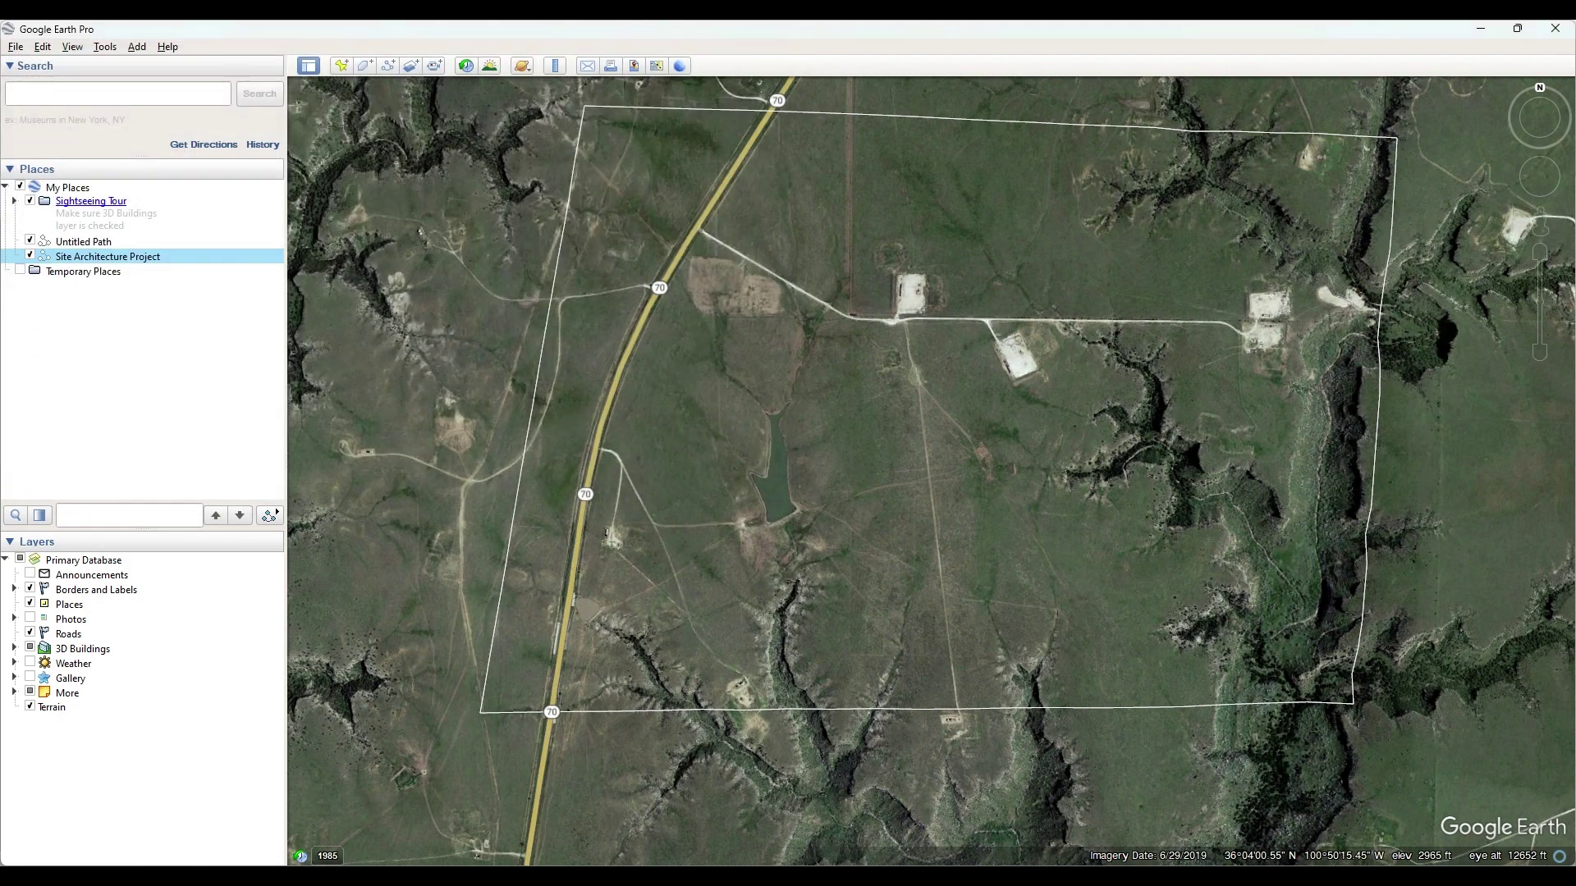
double_click(108, 256)
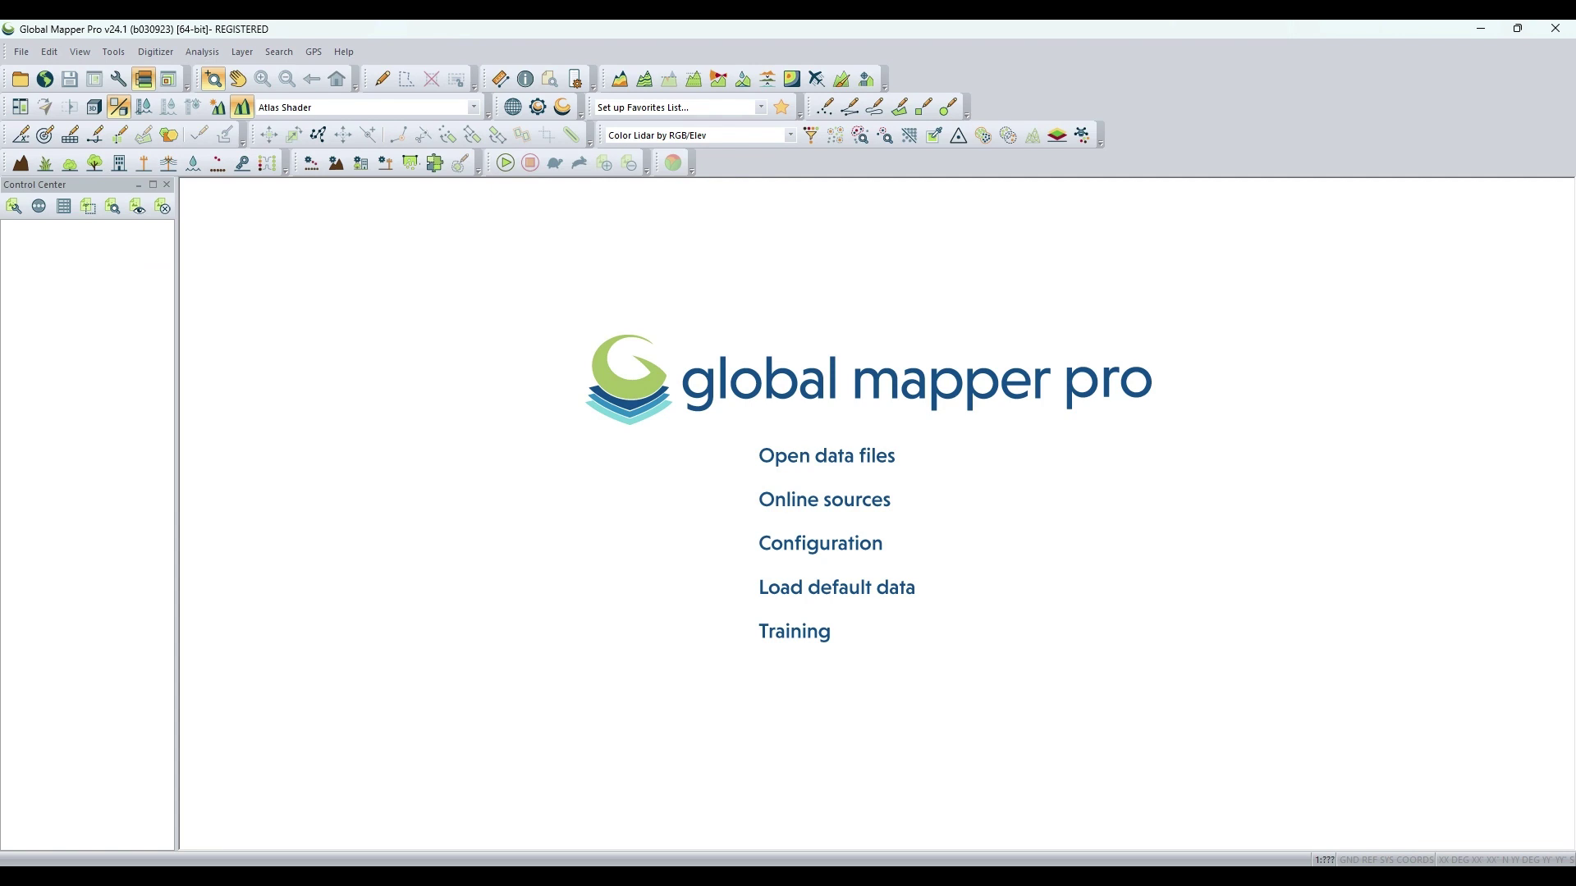
Load Site Architecture Project.kmz from the Desktop tutorial folder and centre the outline.
key(ctrl+o)
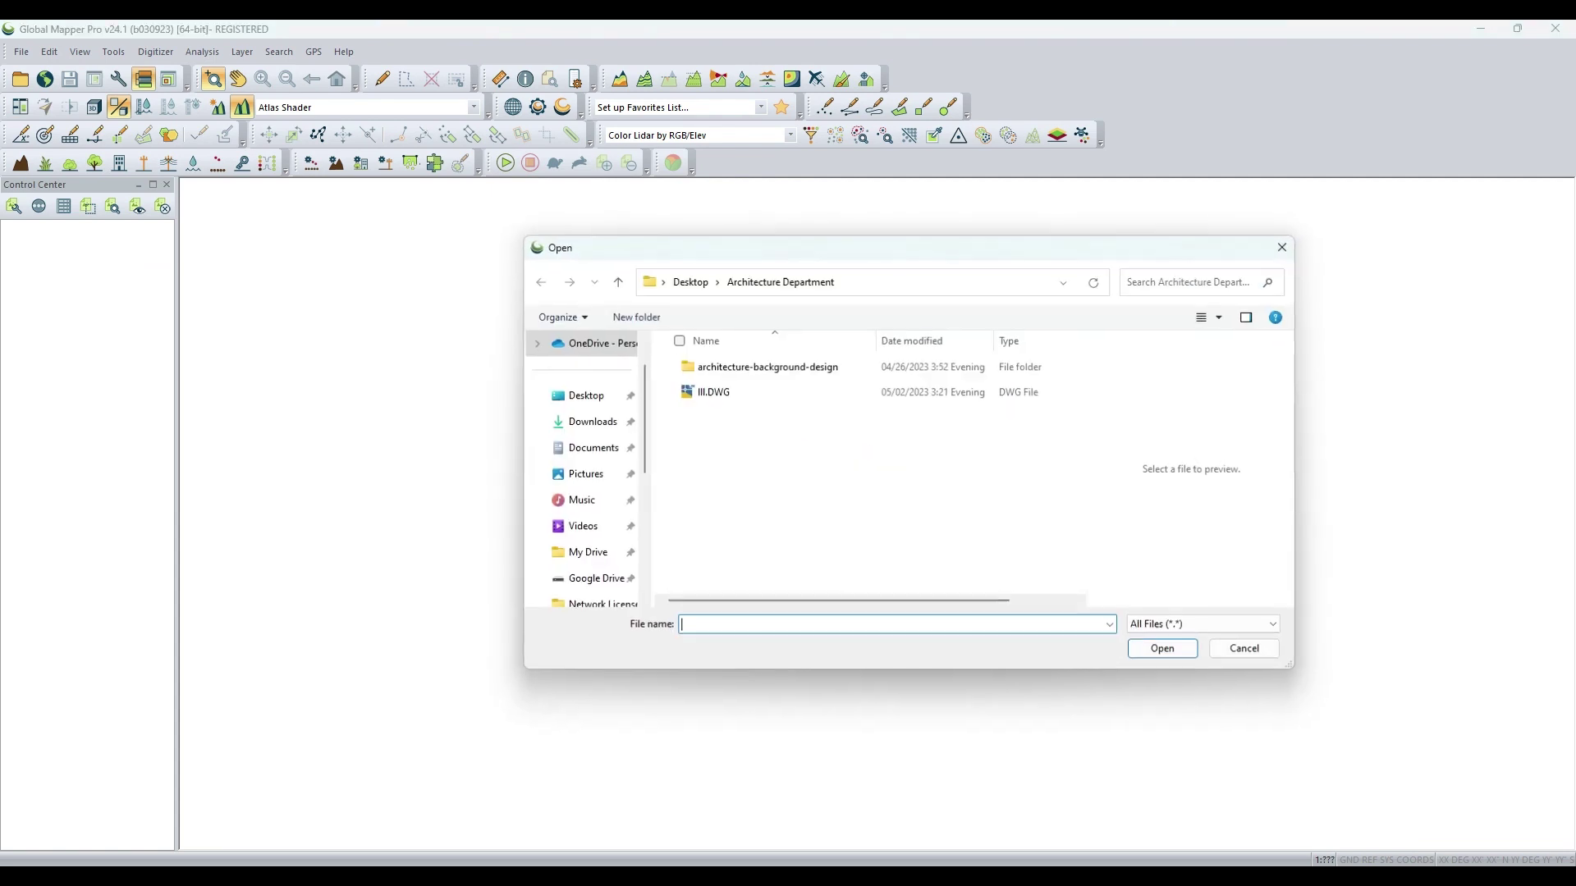
click(689, 282)
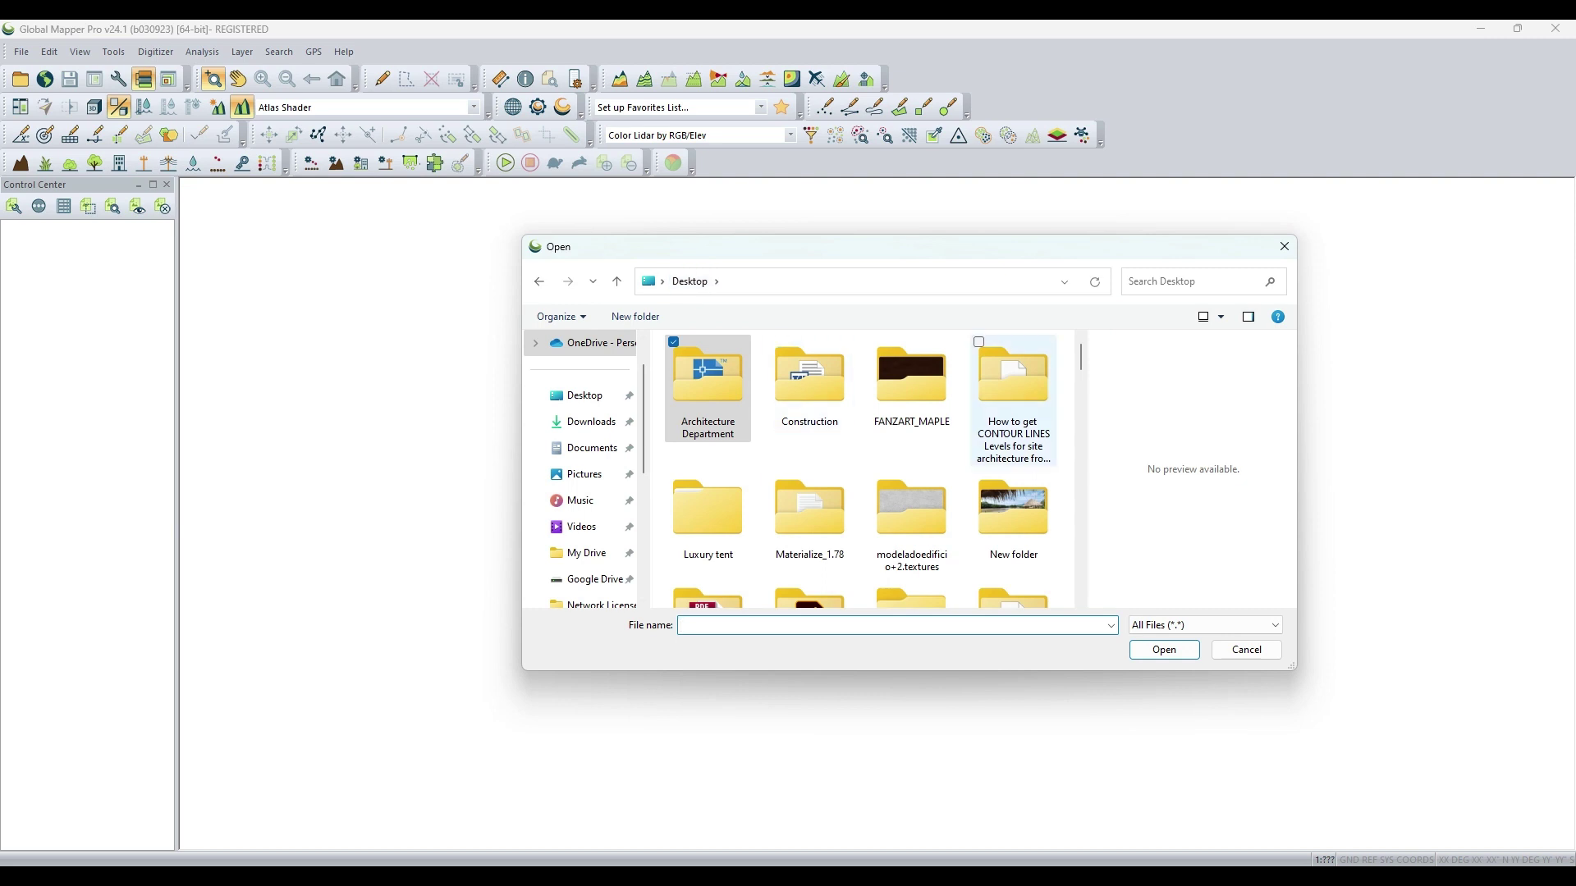
double_click(1013, 391)
click(708, 389)
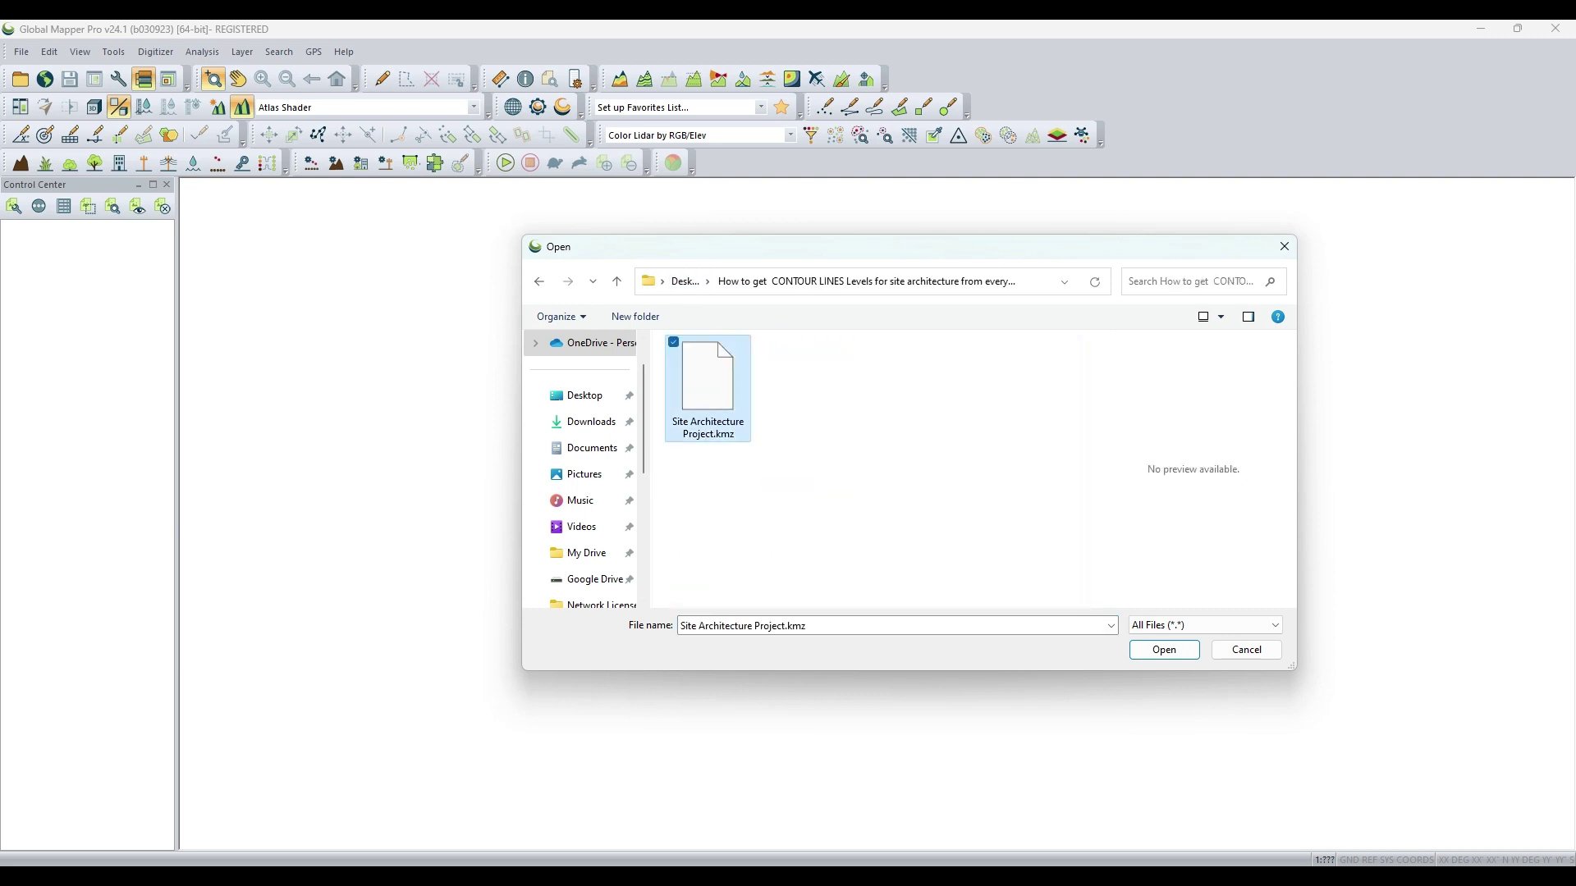
key(Return)
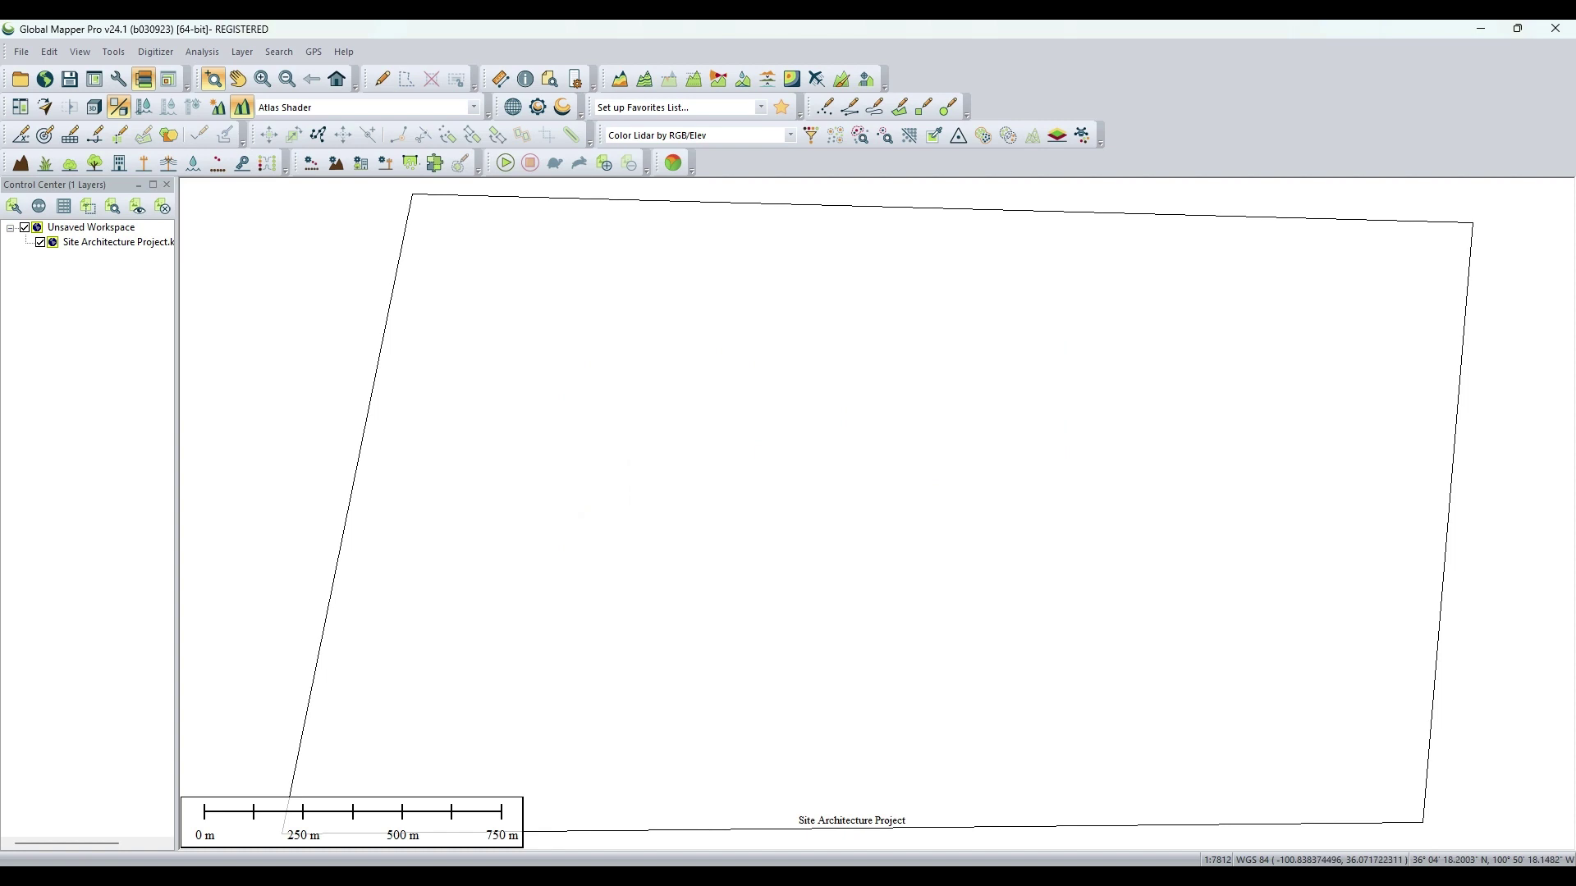
scroll(936, 379, down, 2)
scroll(929, 376, up, 1)
scroll(917, 375, up, 1)
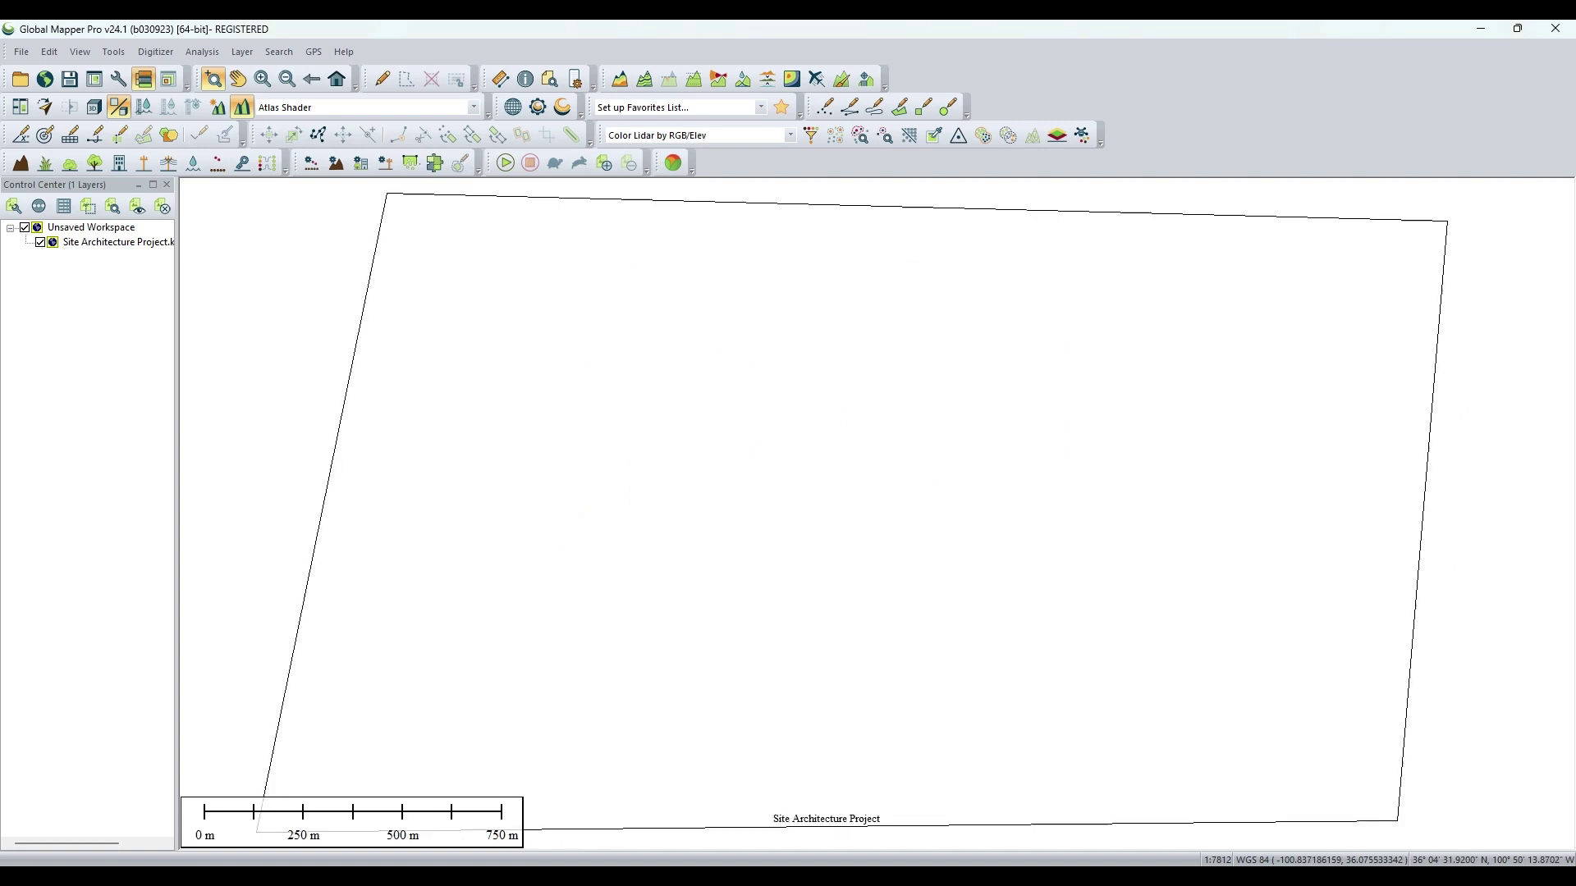
scroll(753, 407, down, 1)
drag(754, 407, 707, 468)
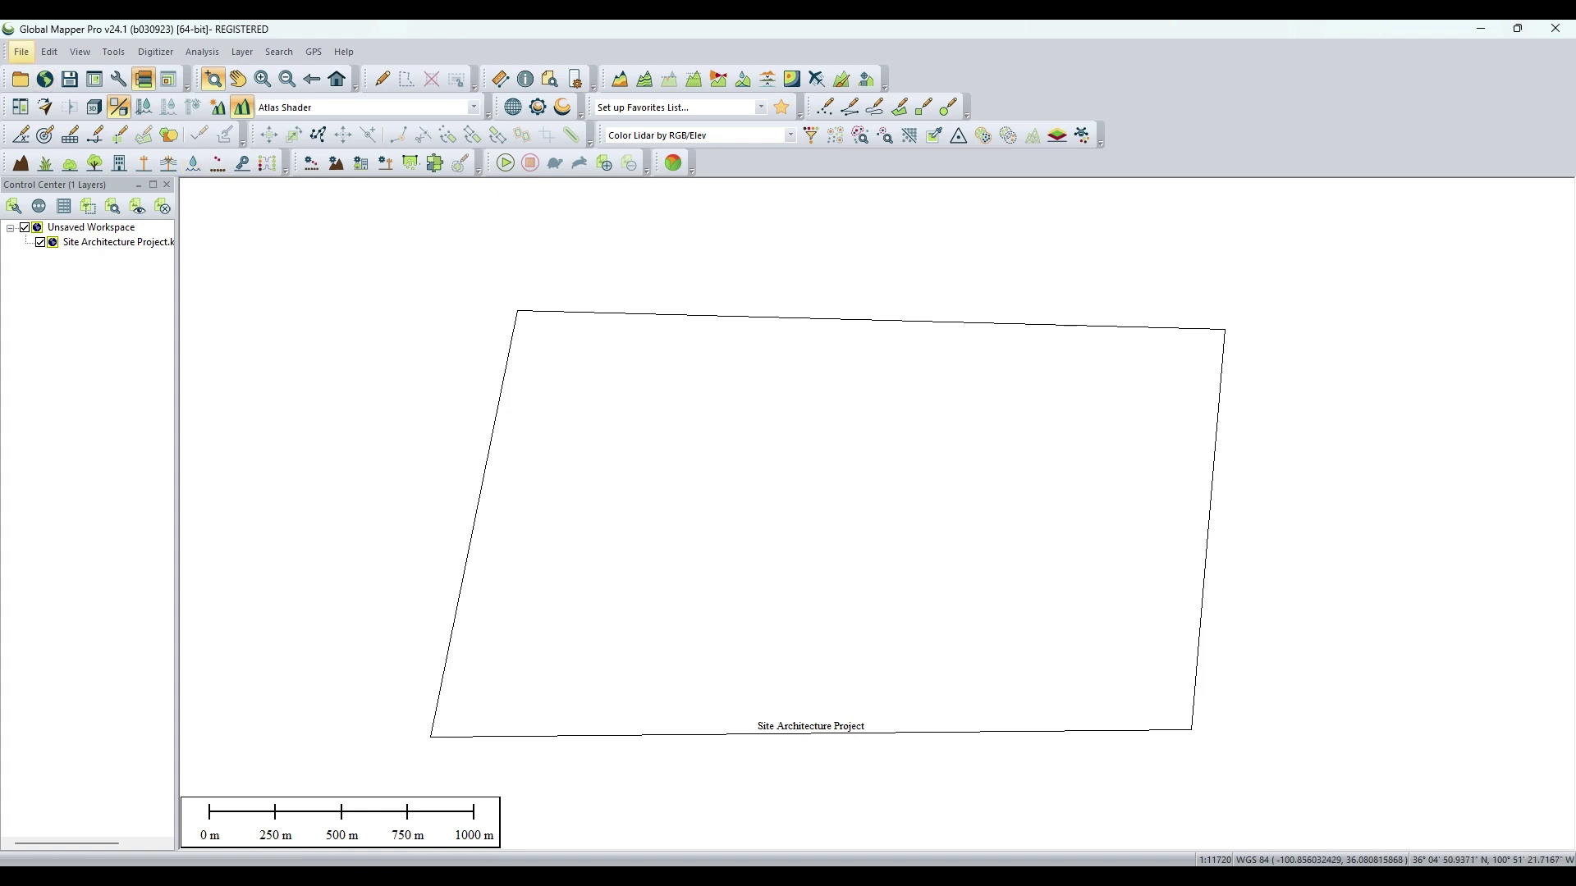
Add ASTER GDEM v3 worldwide elevation data as a terrain layer under the site outline.
click(21, 53)
click(140, 256)
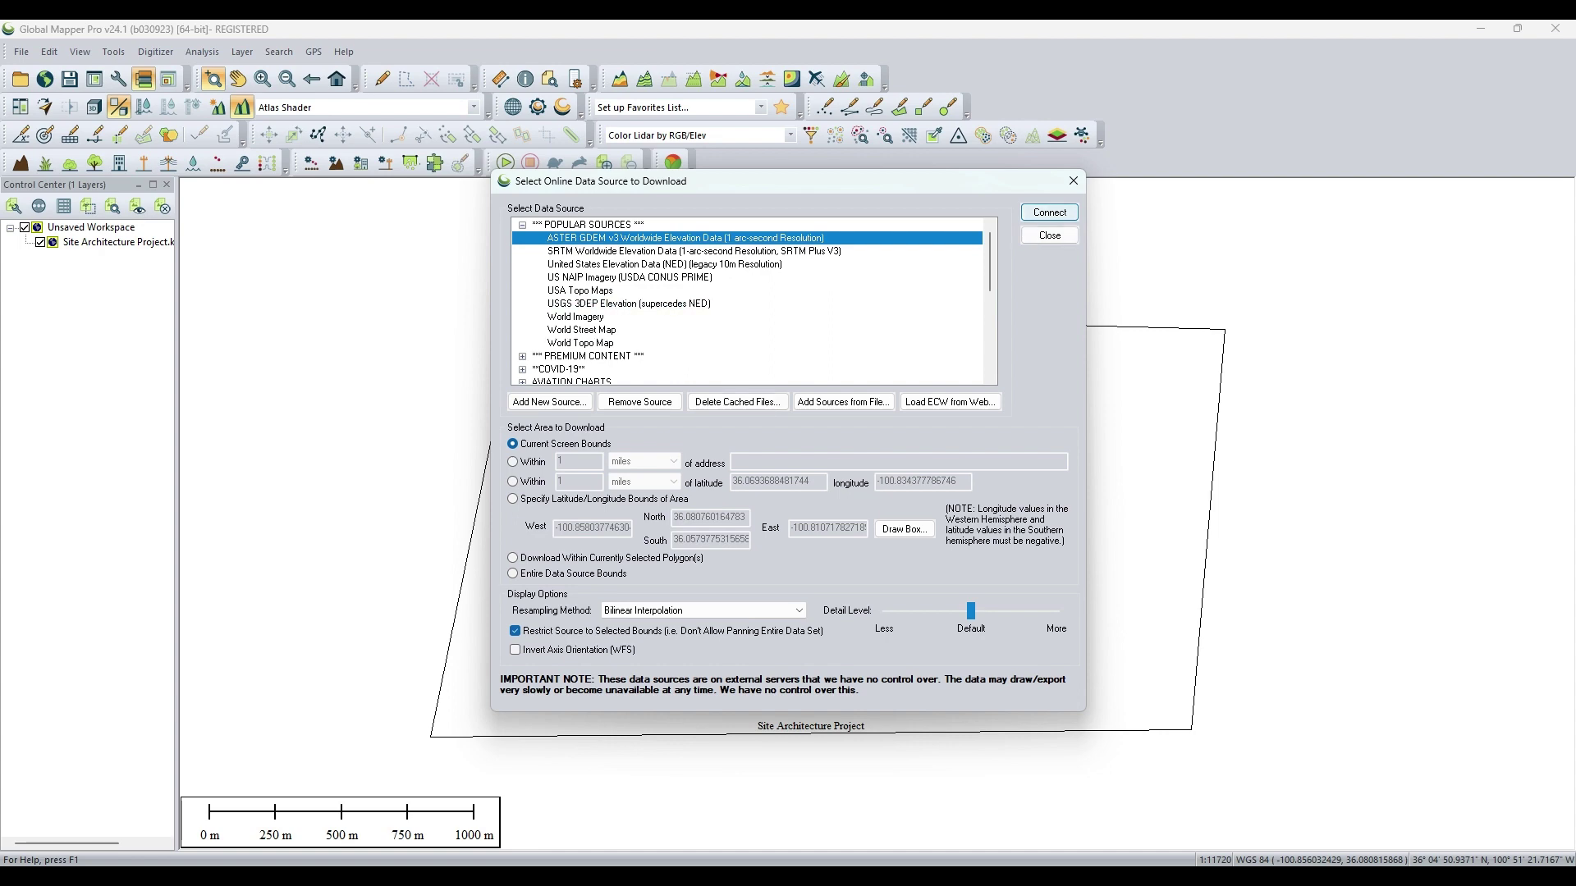
click(1049, 212)
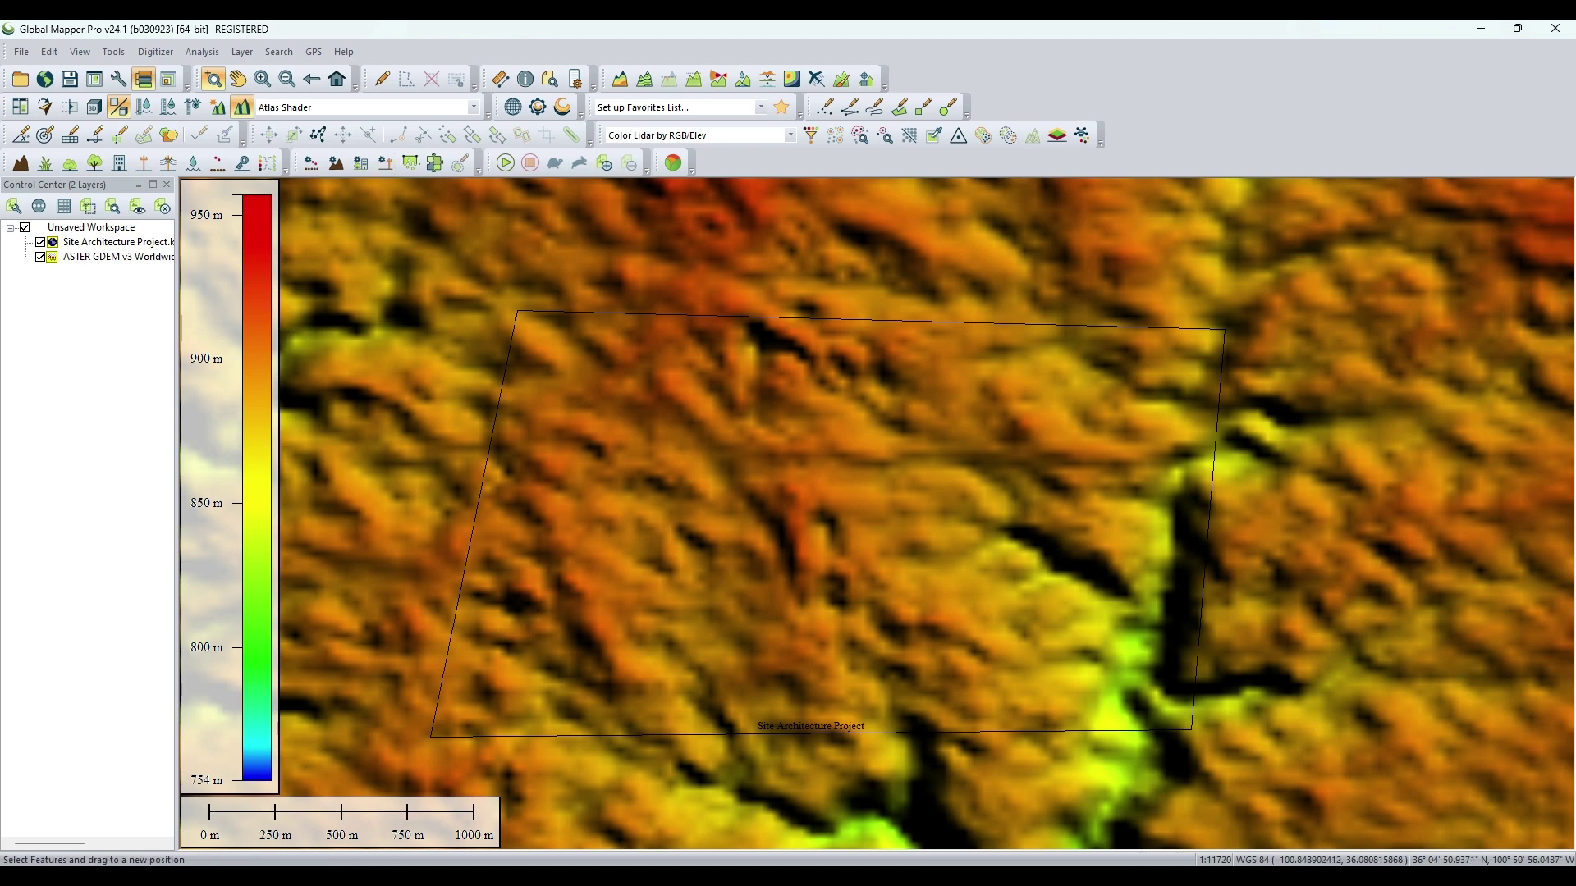
Generate contours from the terrain grid with a 1 meter contour interval.
click(202, 50)
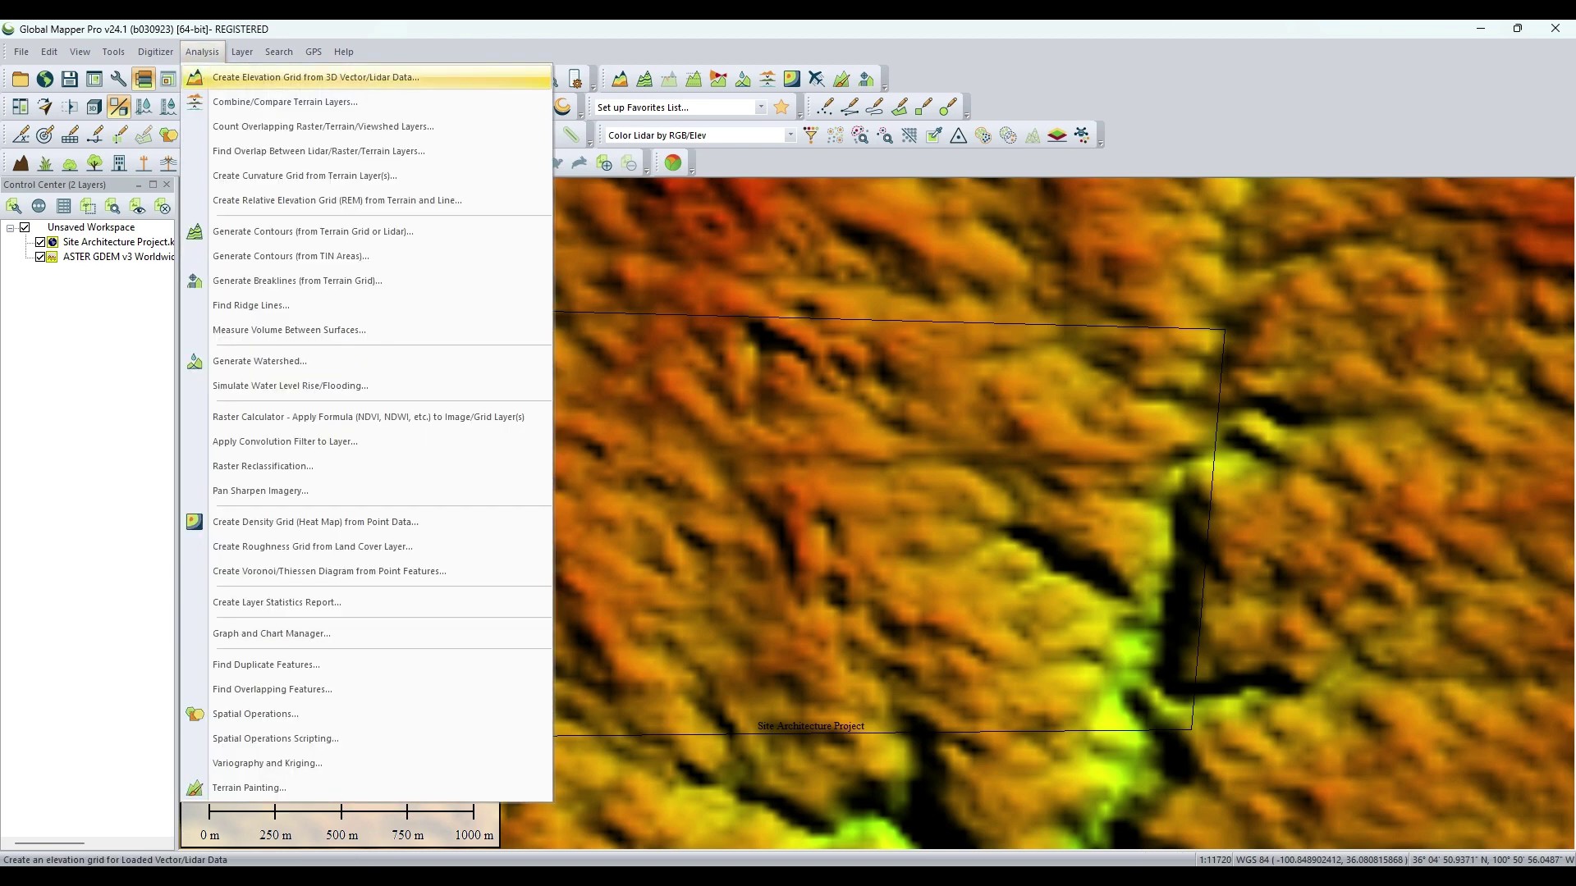
click(309, 231)
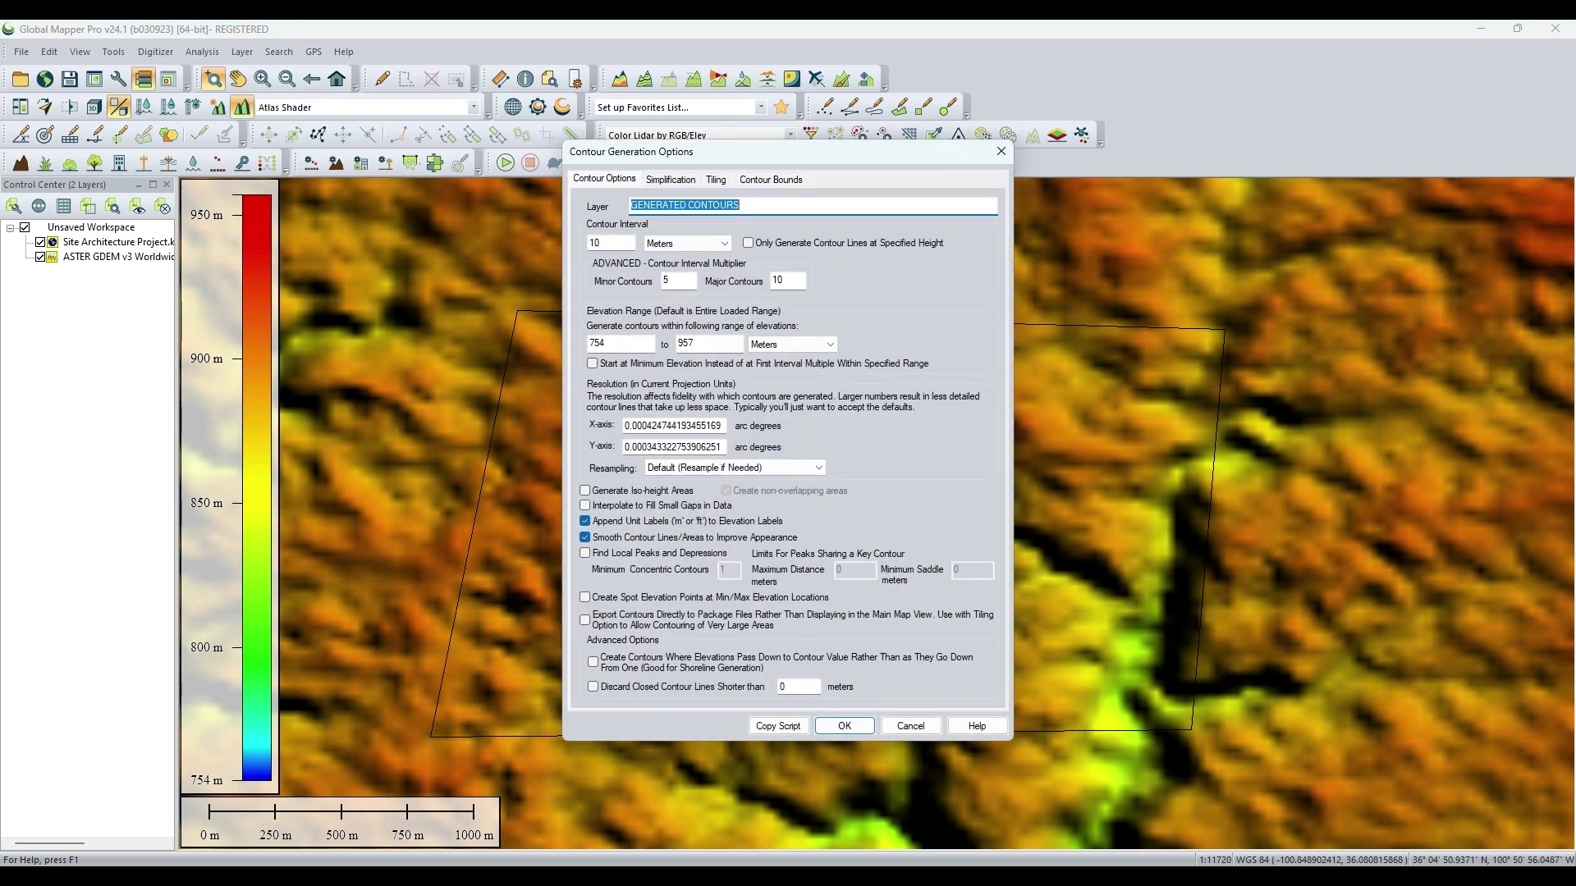
key(Tab)
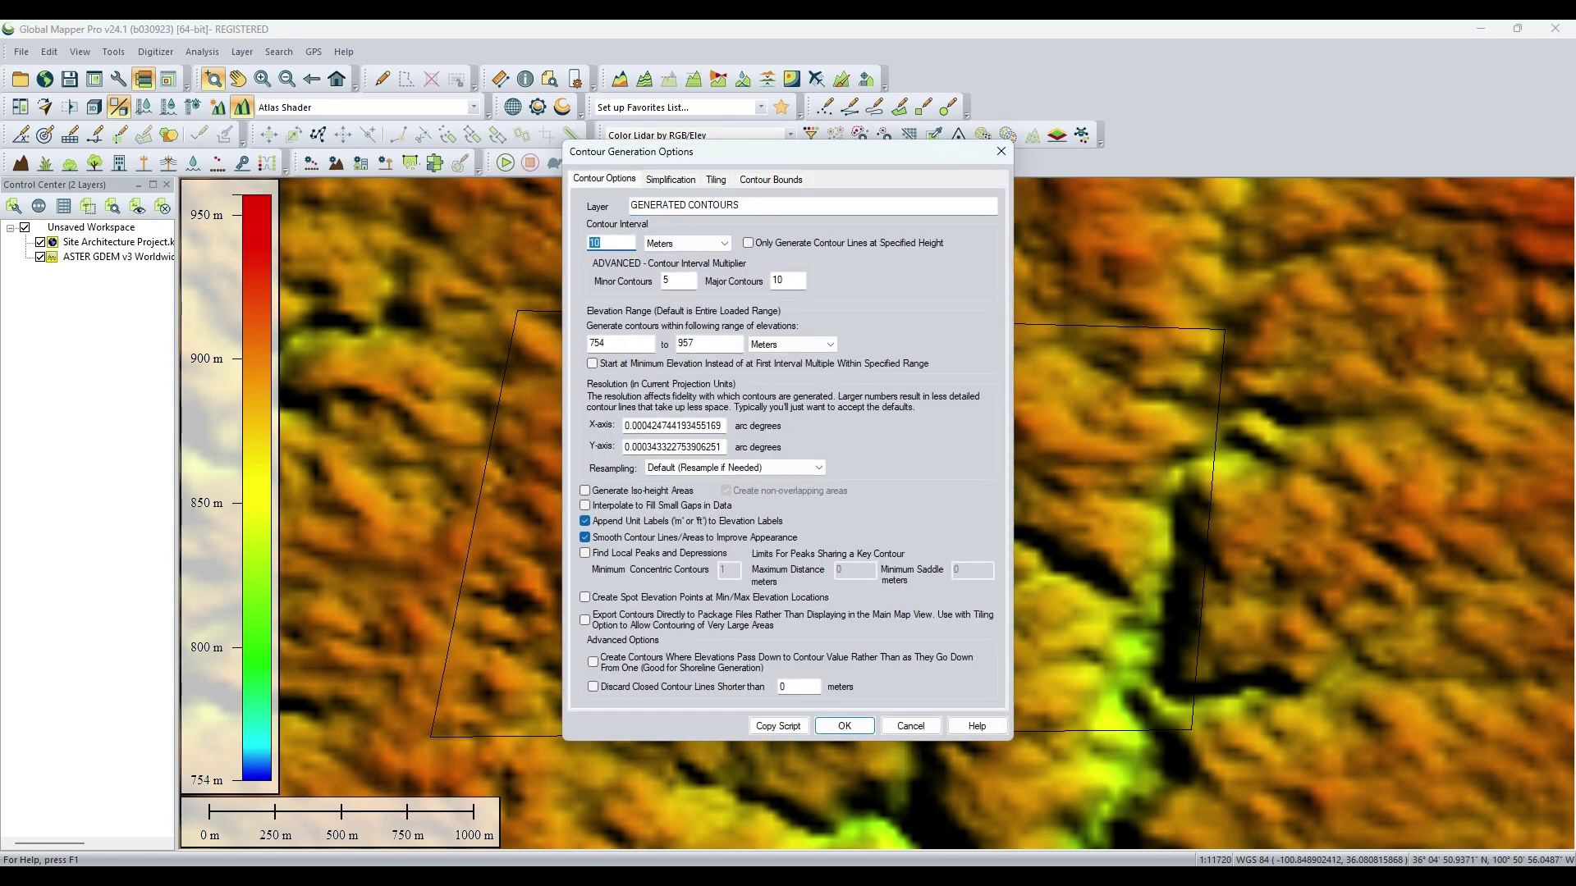
text(1)
key(Return)
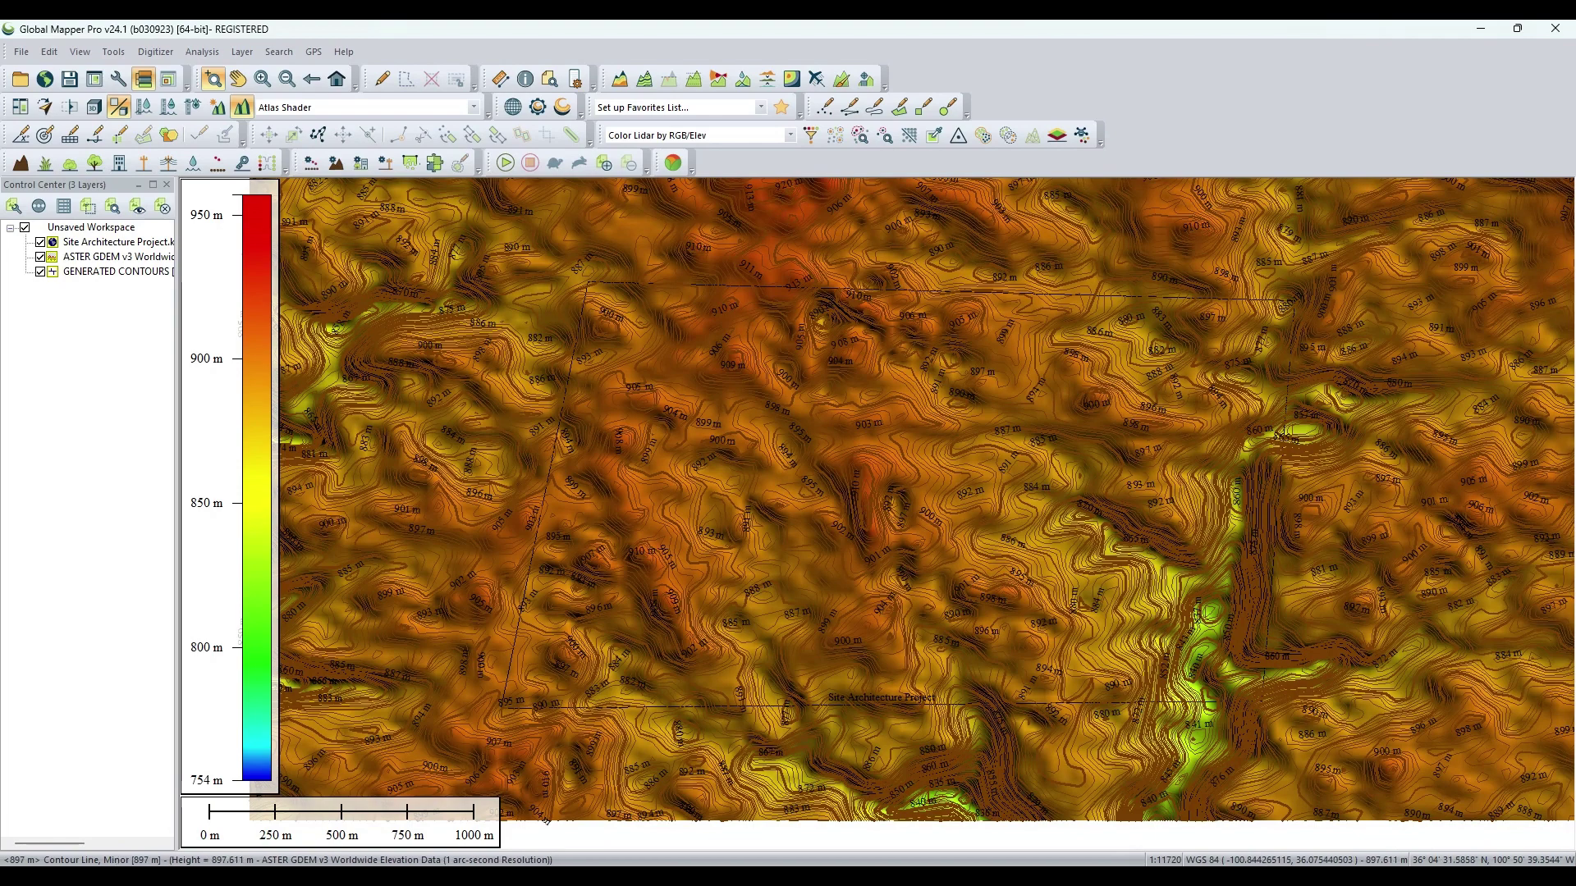
Start a vector/lidar format export from the File > Export menu.
click(21, 52)
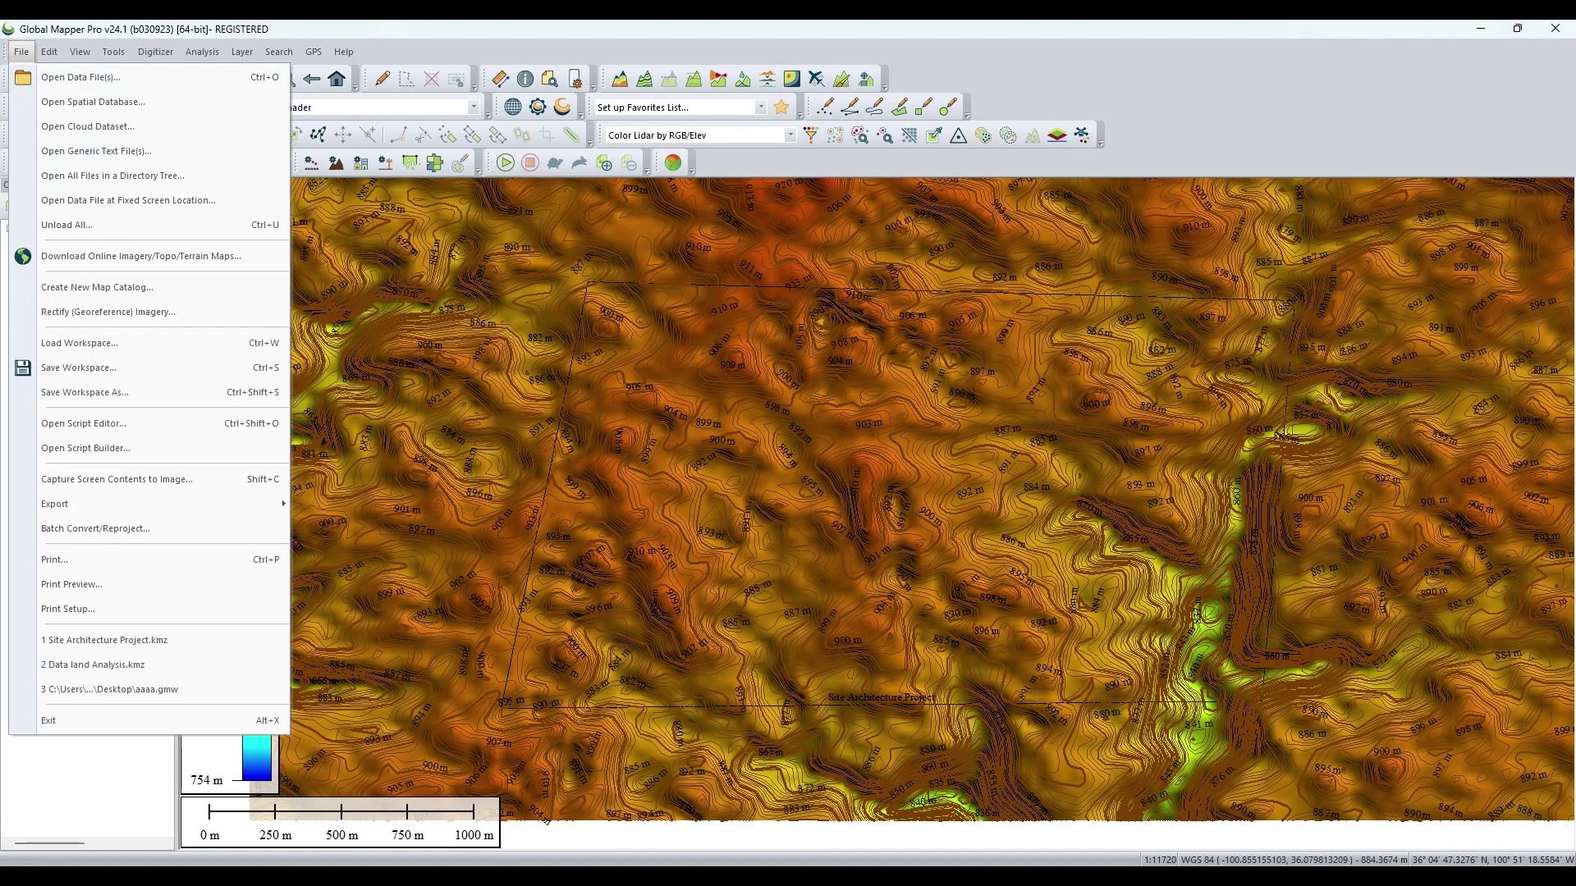
key(Down)
key(Right)
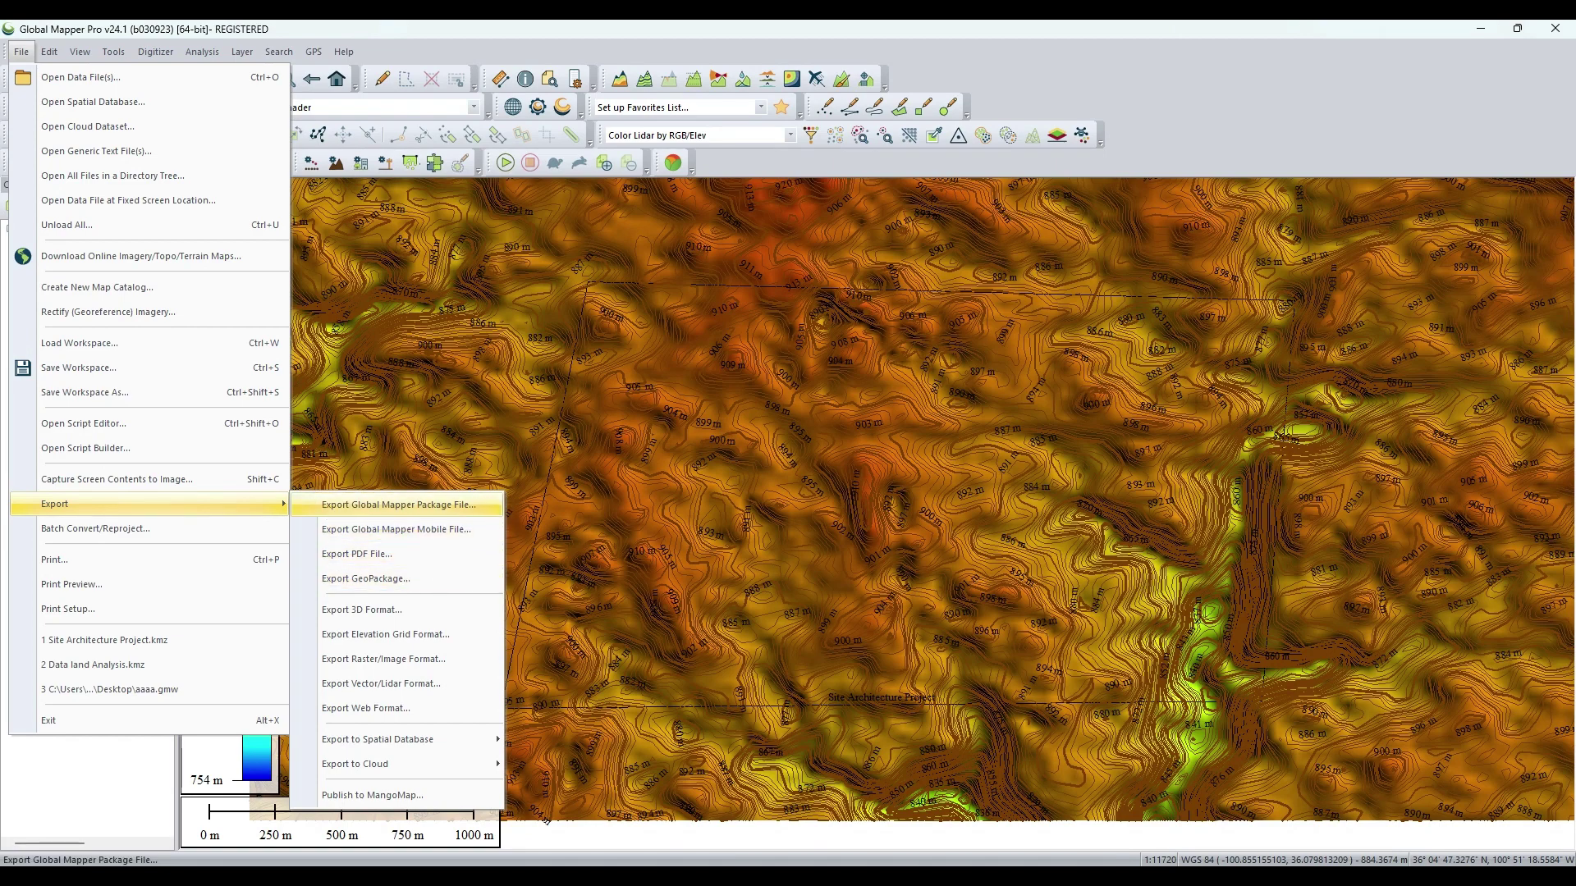
key(Down)
key(Down)
key(Down)
key(Down)
key(Down)
key(Down)
key(Down)
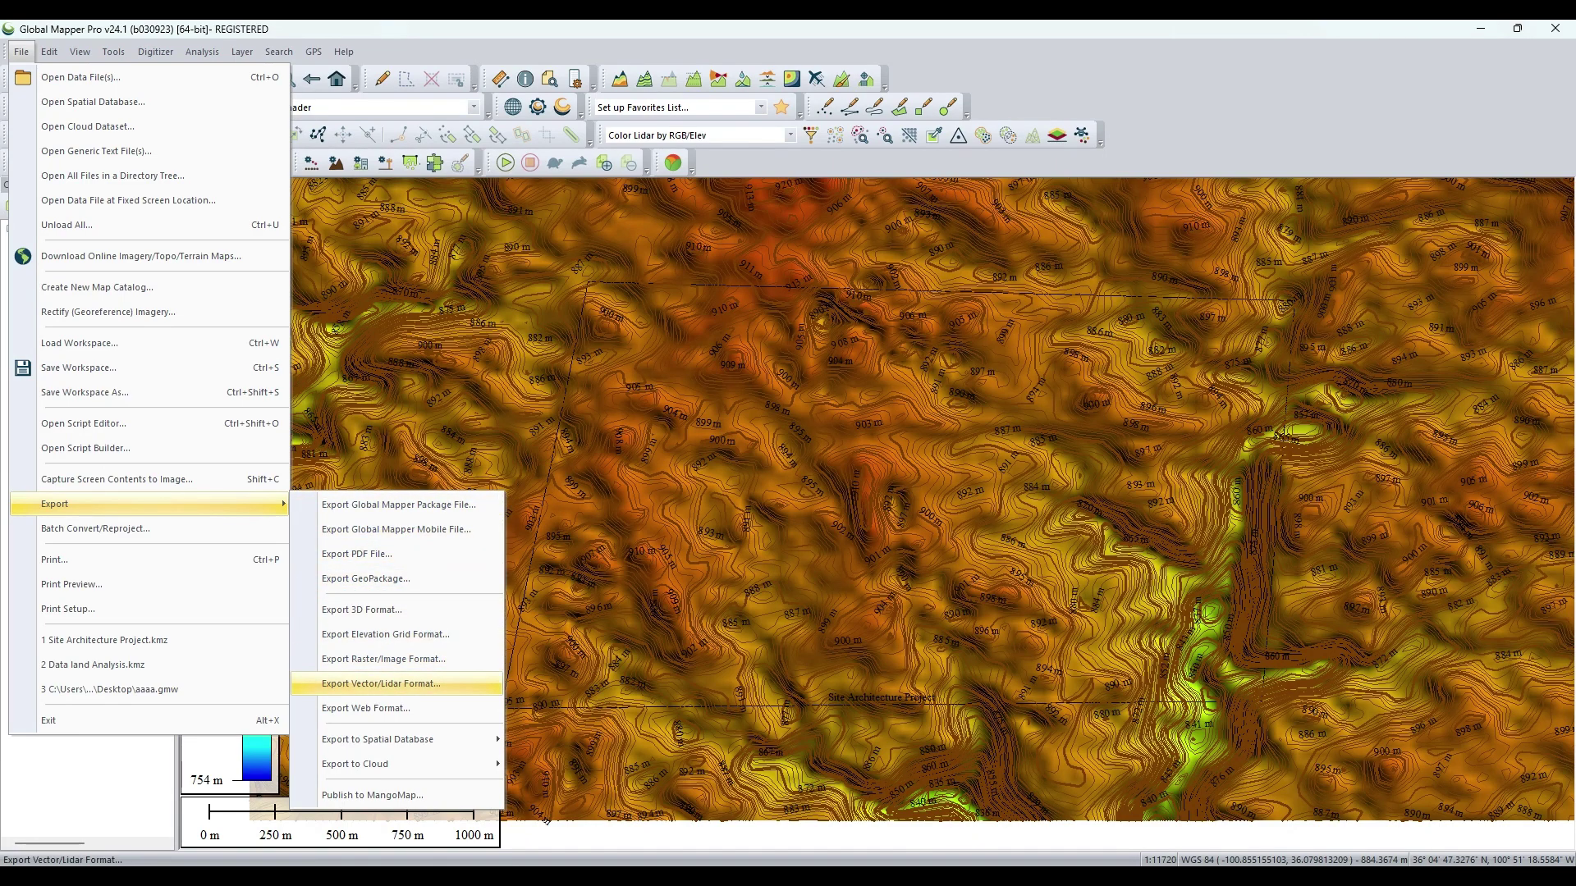
Choose DWG as the vector export format.
key(Return)
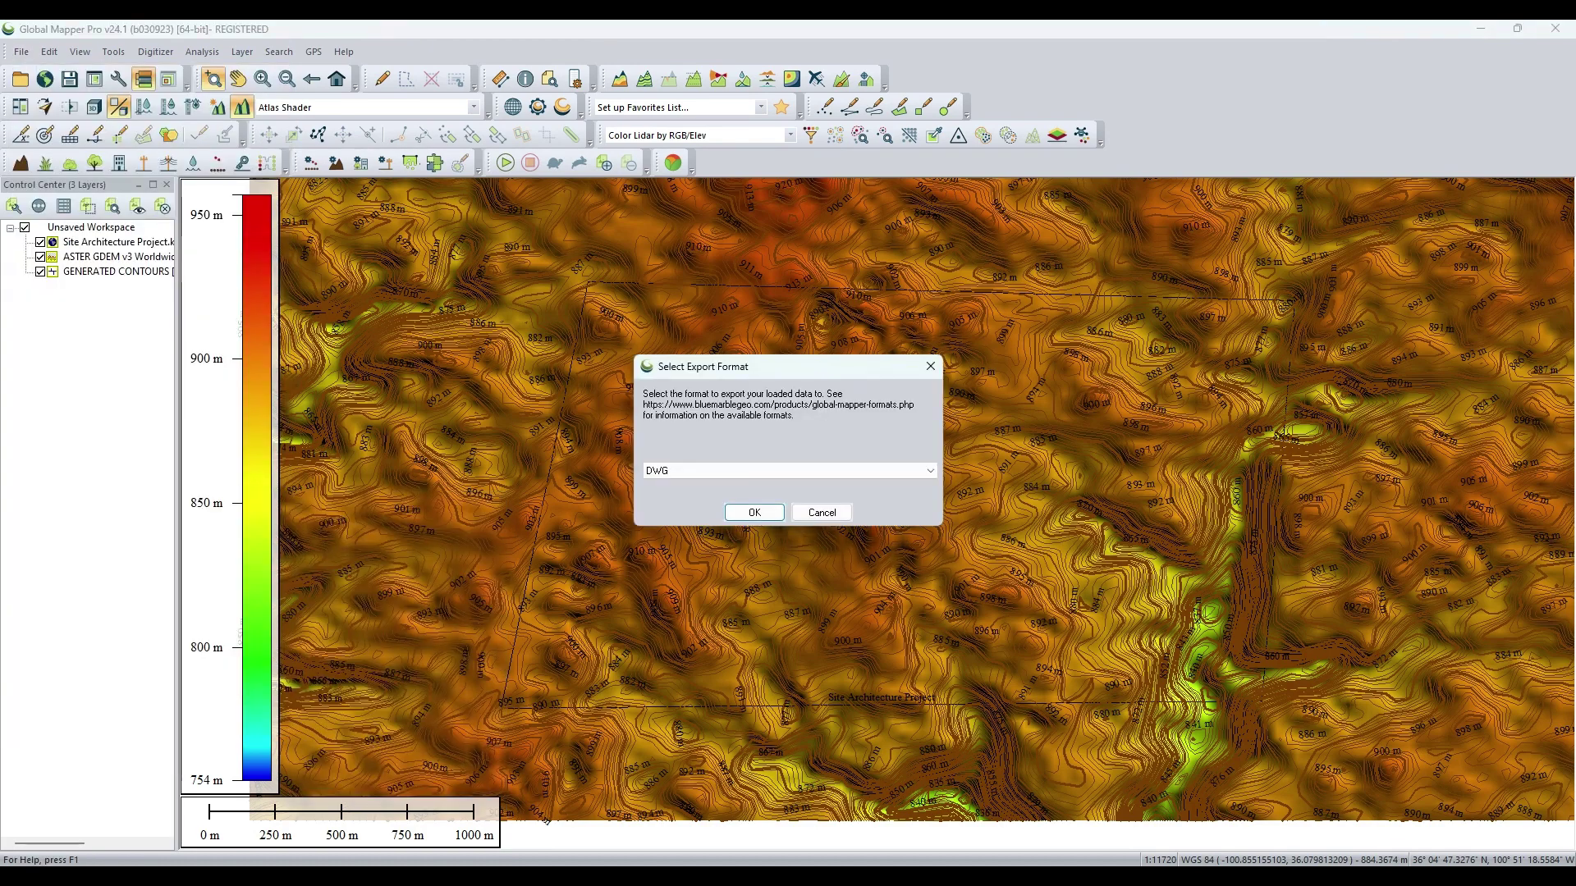
key(alt+Down)
scroll(784, 640, up, 1)
scroll(784, 641, up, 3)
scroll(783, 640, down, 1)
scroll(782, 640, down, 1)
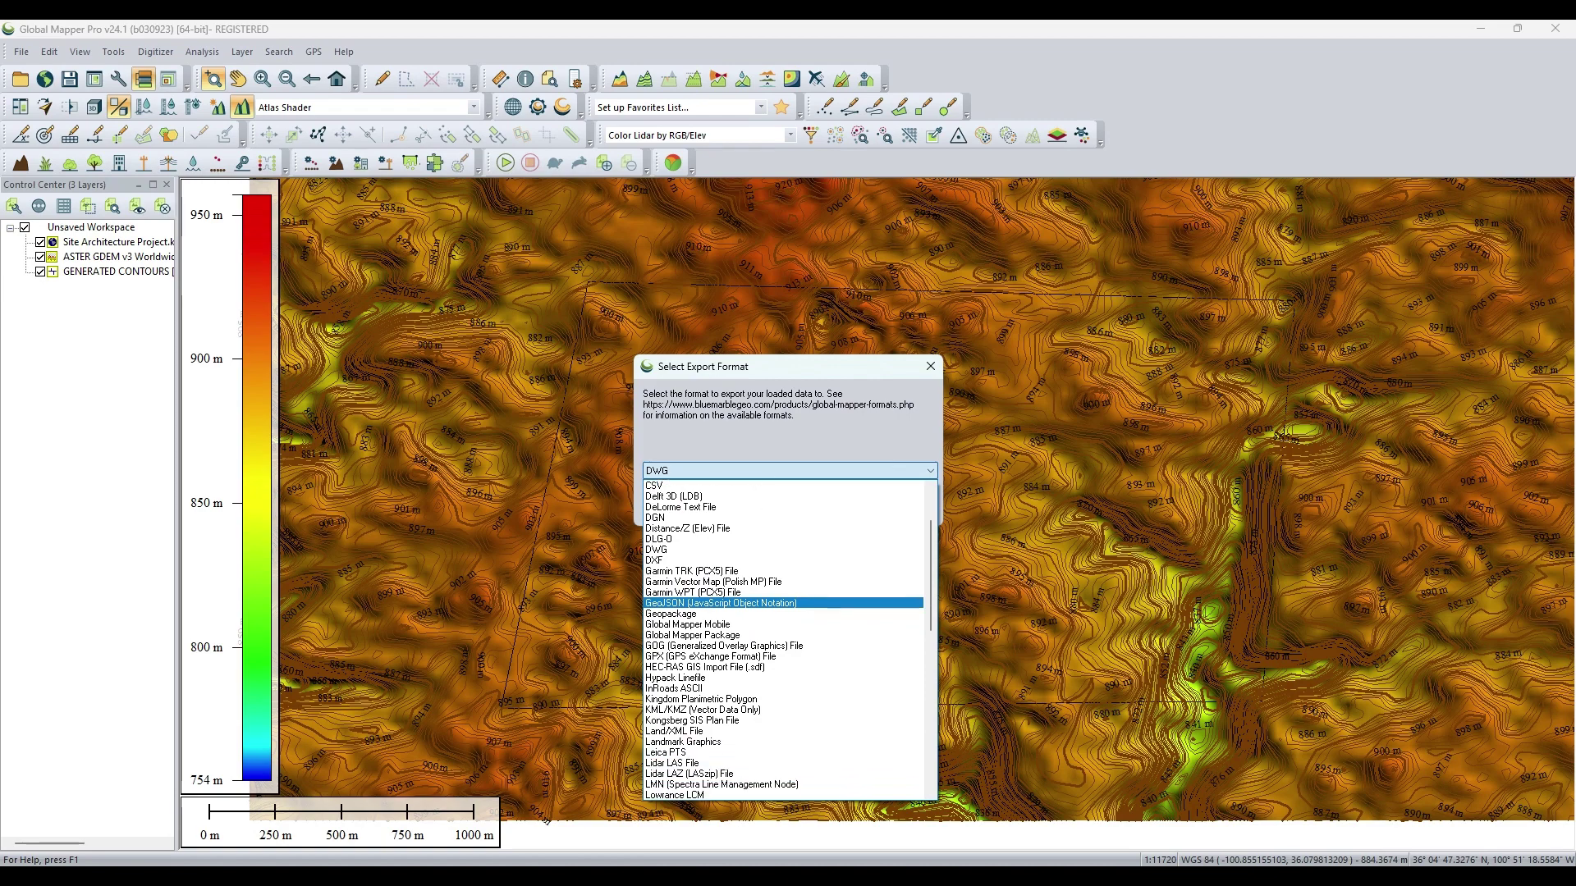
scroll(783, 640, up, 1)
scroll(783, 640, up, 1)
key(Escape)
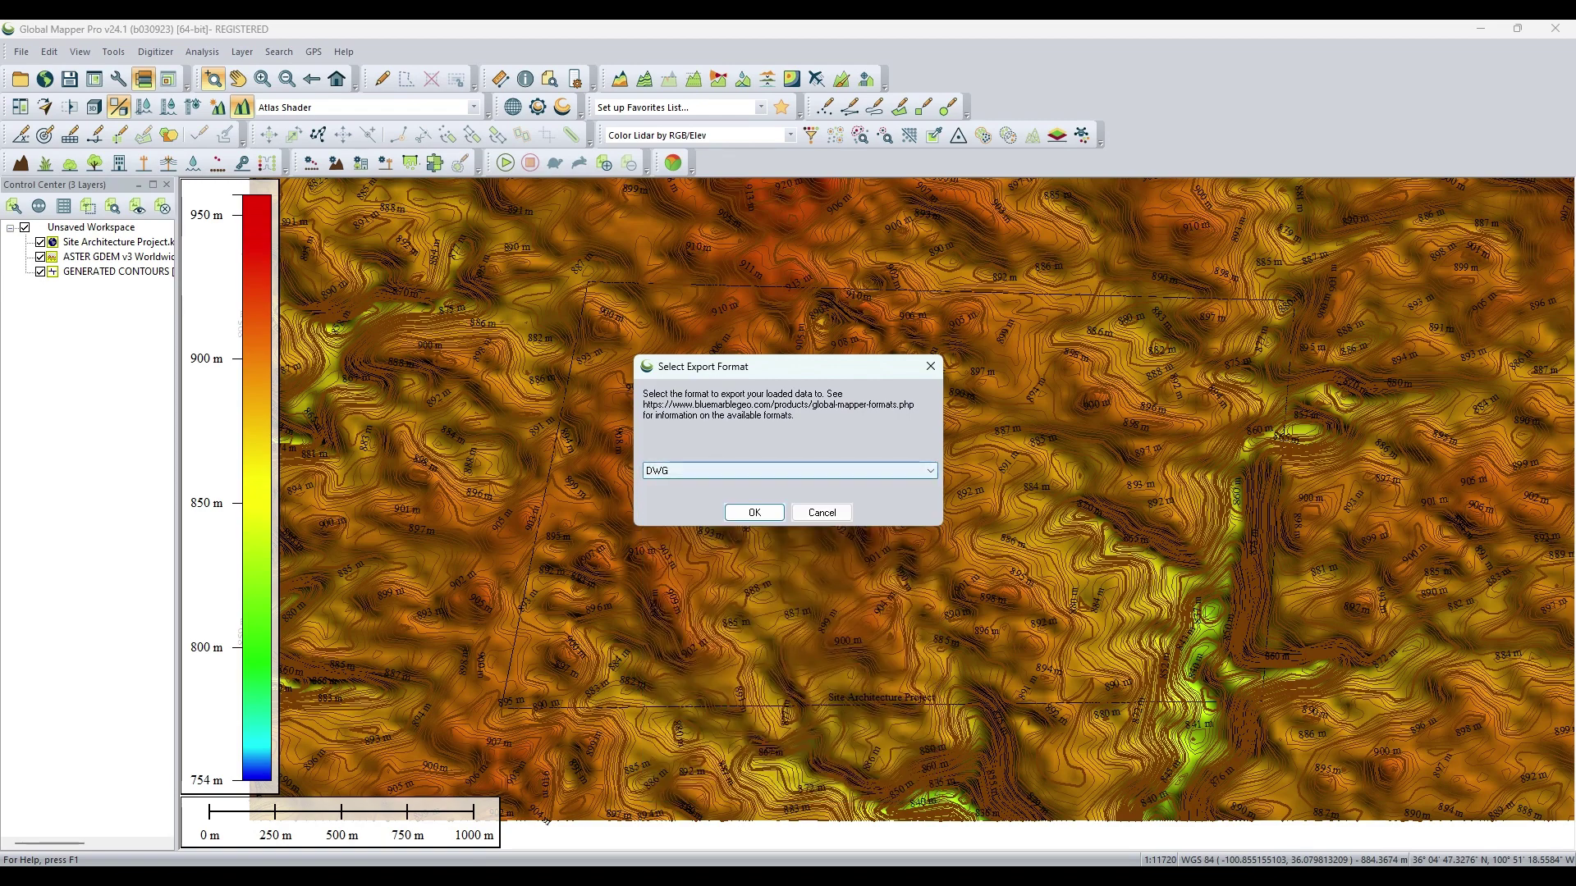
key(alt+Down)
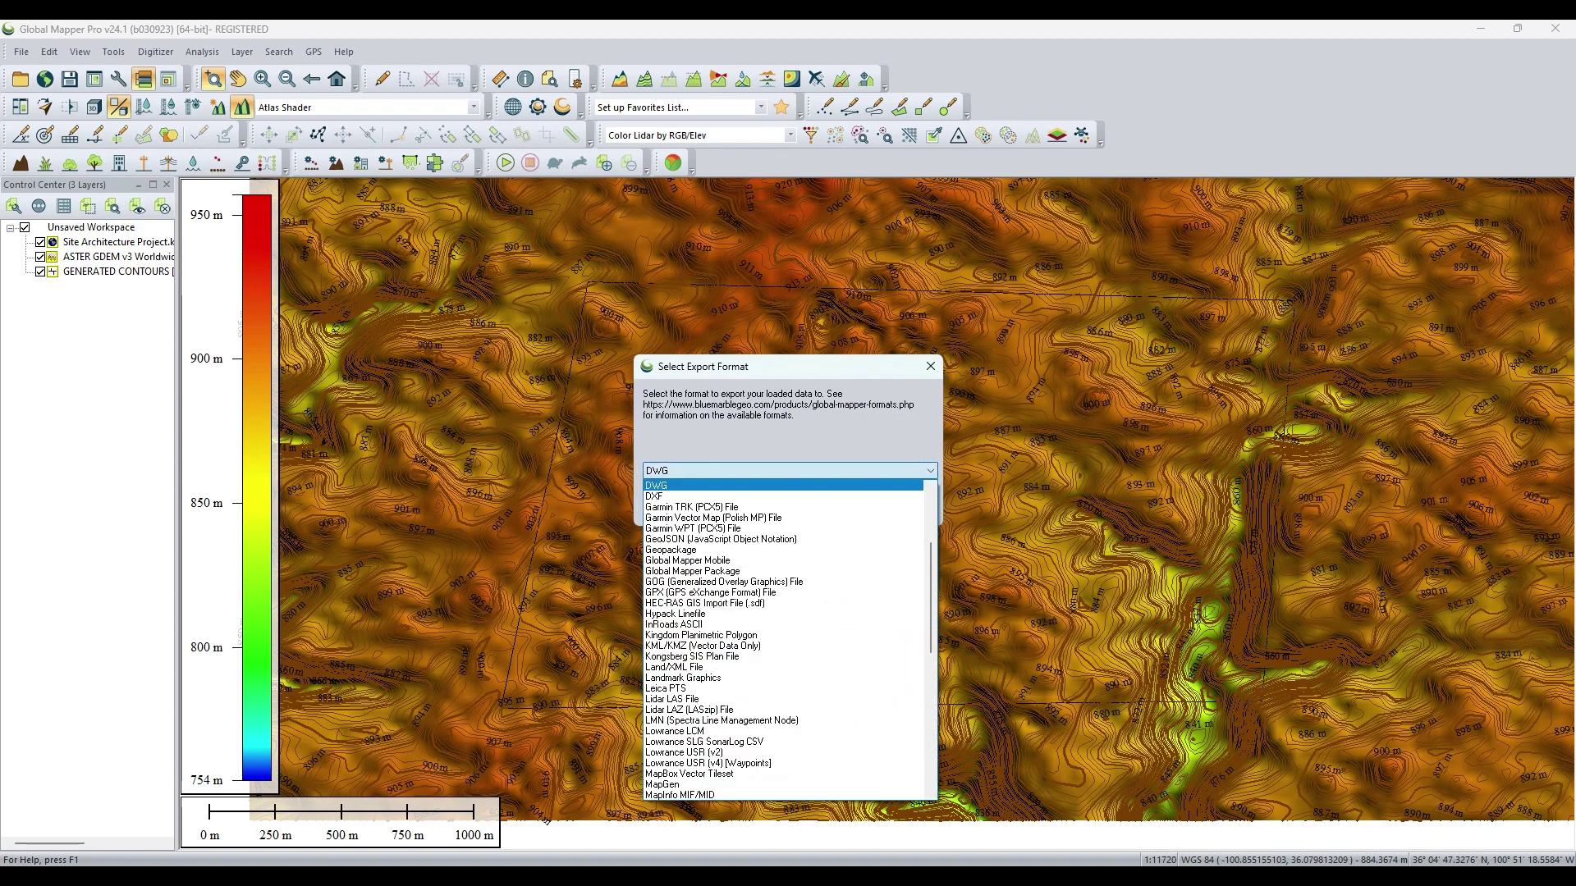
scroll(783, 637, up, 2)
scroll(783, 636, up, 2)
scroll(783, 637, up, 2)
scroll(783, 637, up, 1)
scroll(739, 545, up, 1)
click(690, 518)
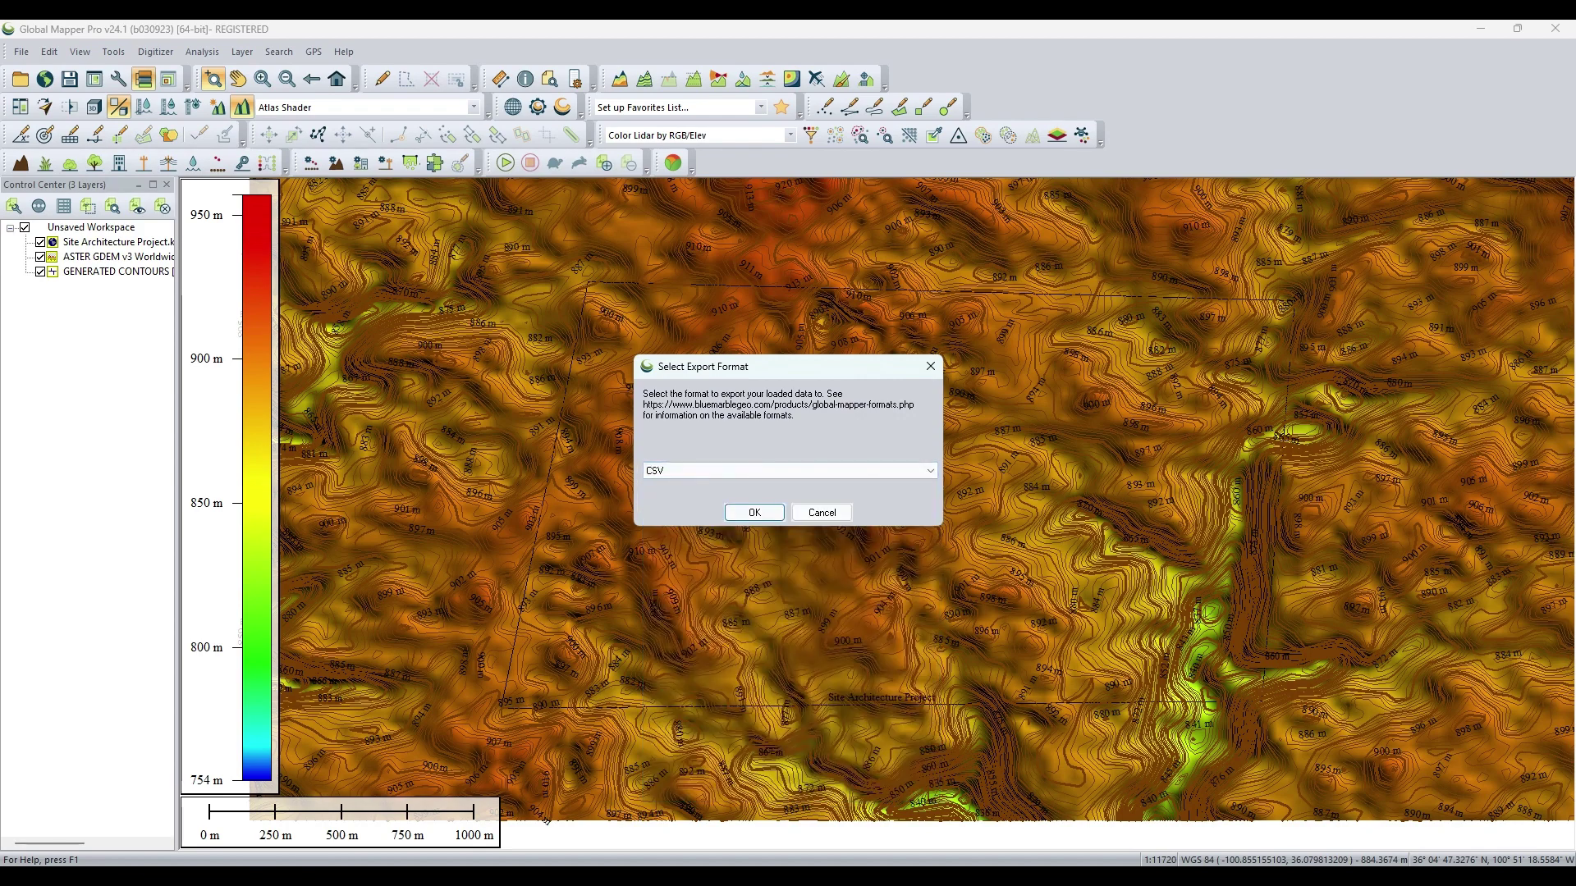
key(alt+Down)
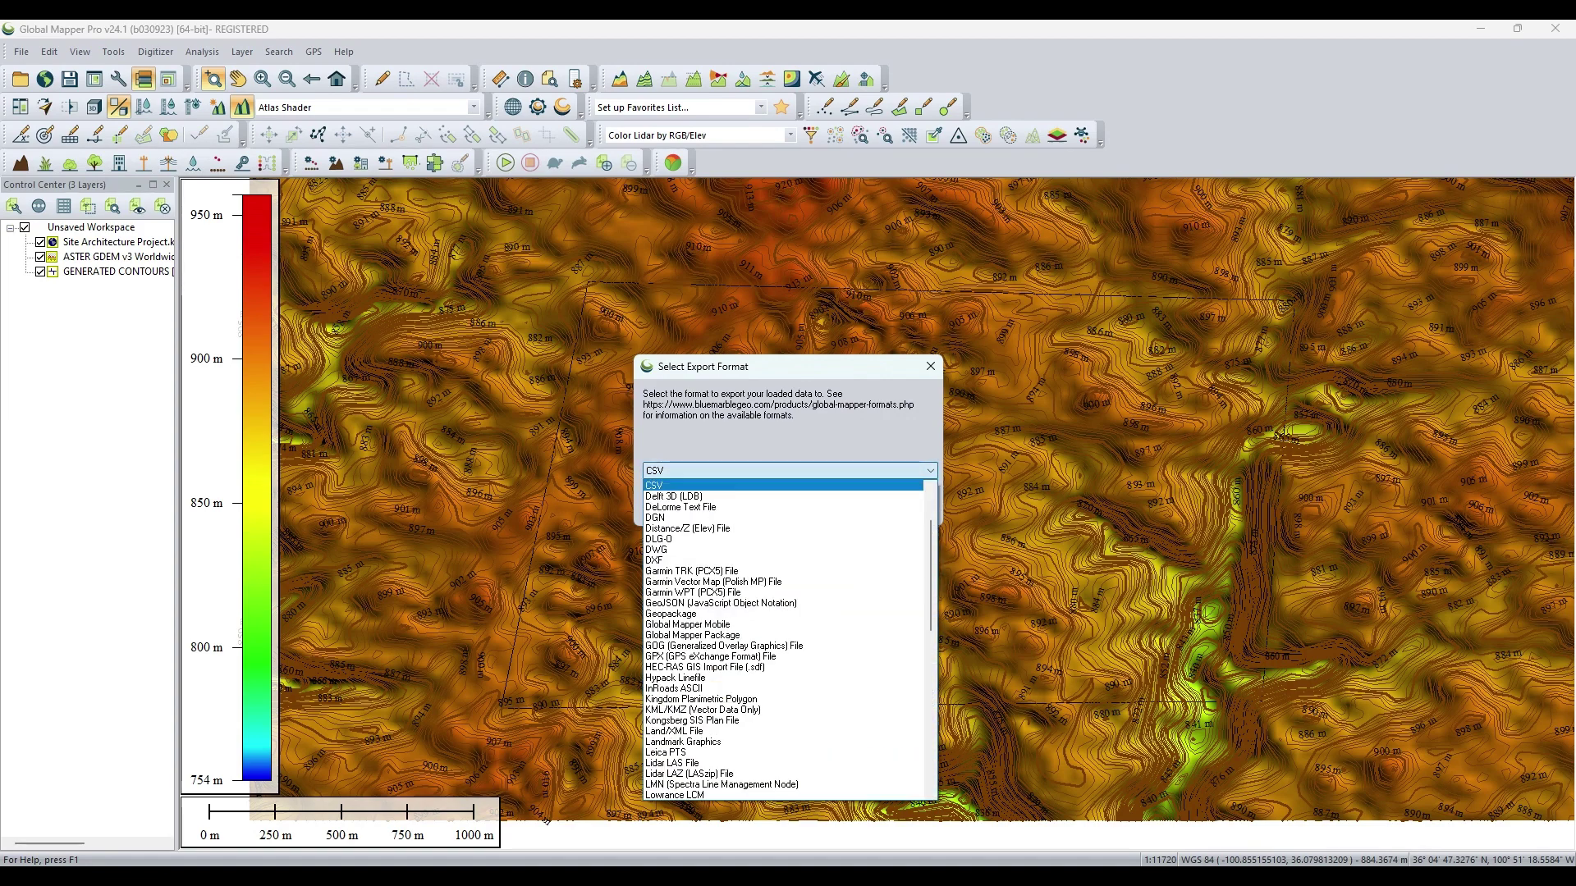
key(Down)
key(Down)
key(Down)
key(Down)
key(Down)
key(Up)
key(Return)
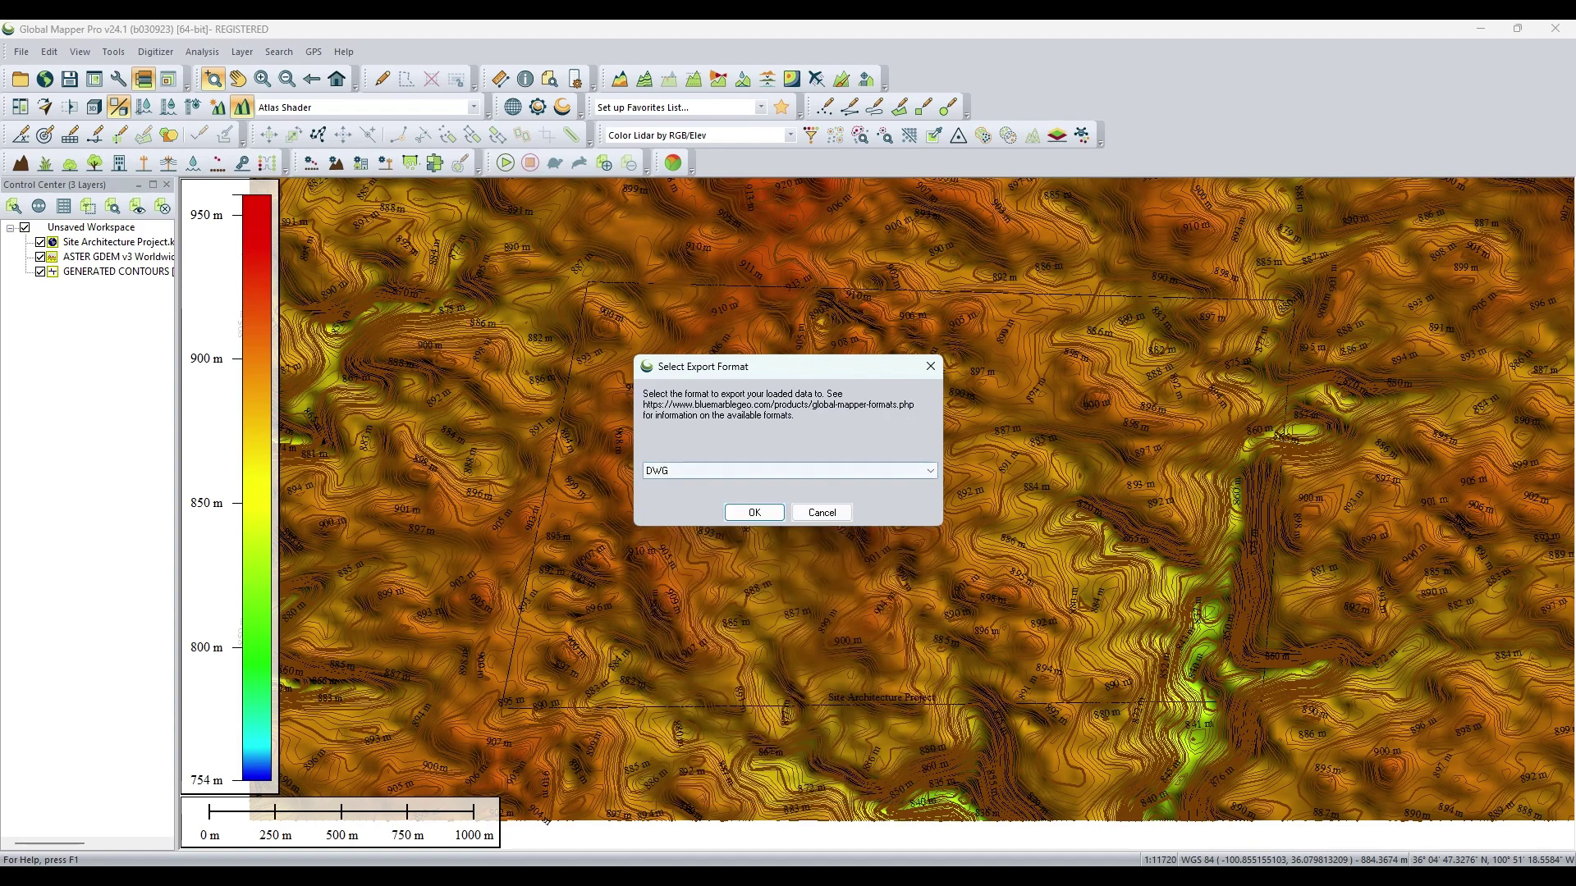
Confirm the DWG format and accept the default DWG export options.
key(Tab)
key(Return)
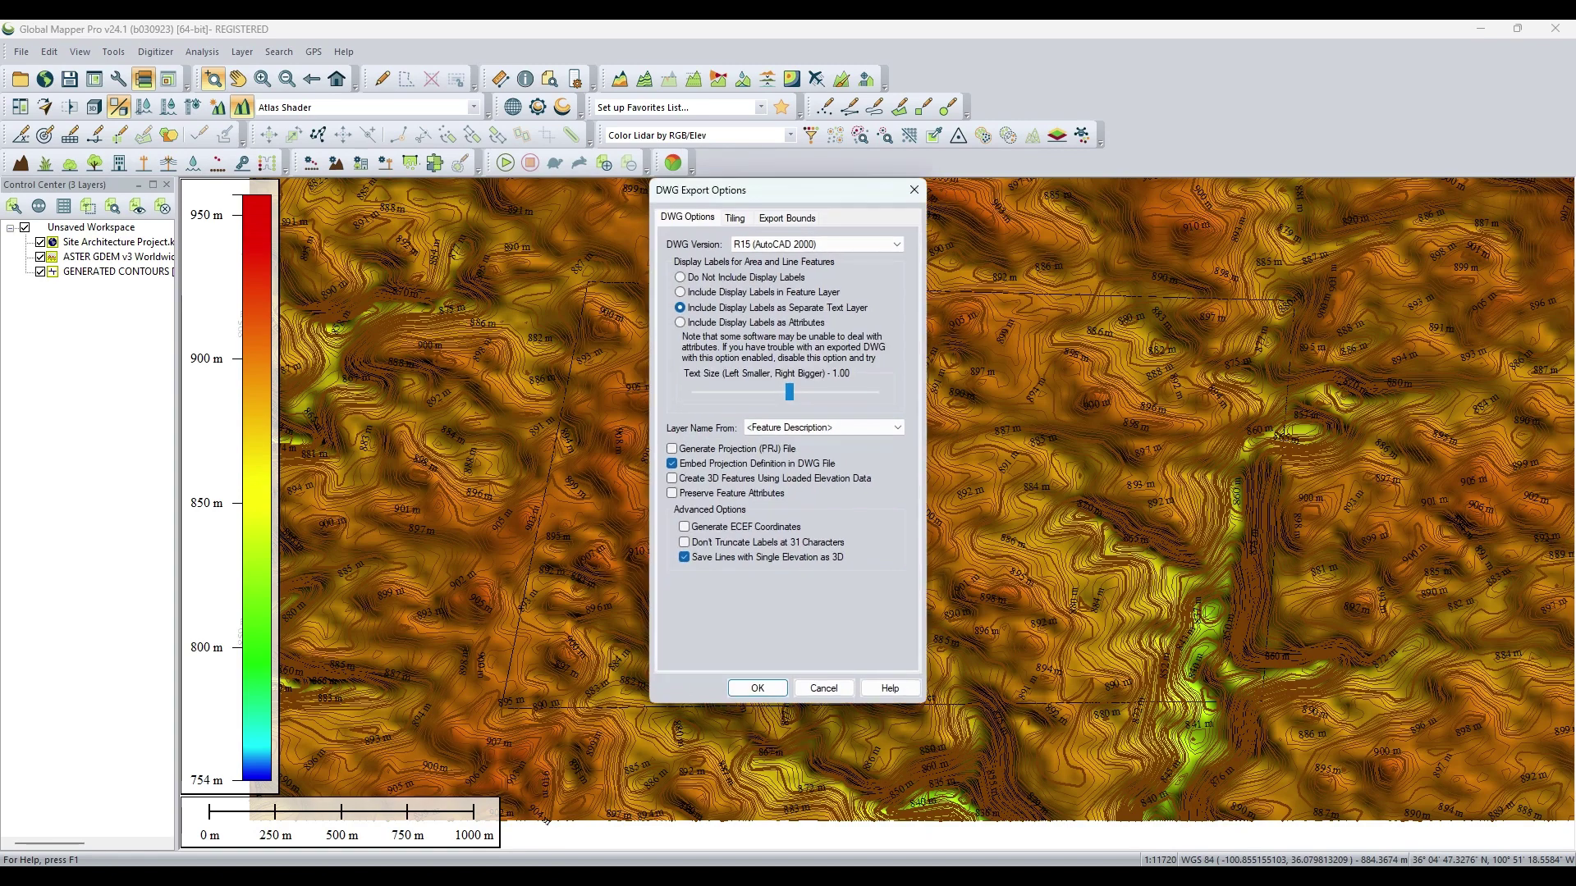
key(Return)
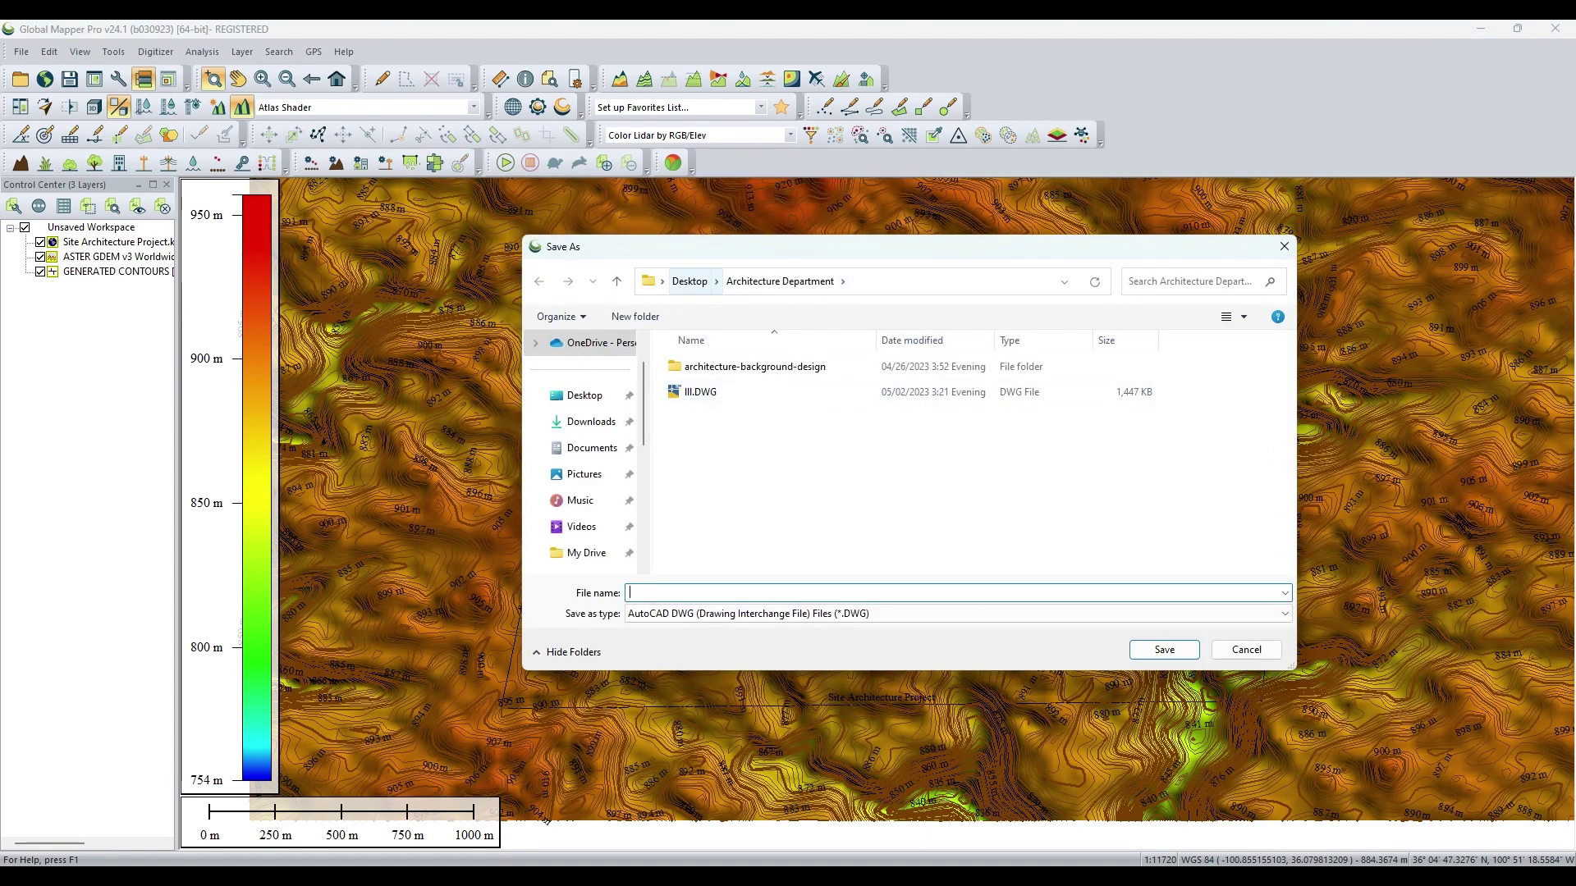
Save the contours as Countour 1m.DWG in the tutorial folder, then bring up that folder's Explorer window.
click(690, 281)
double_click(972, 379)
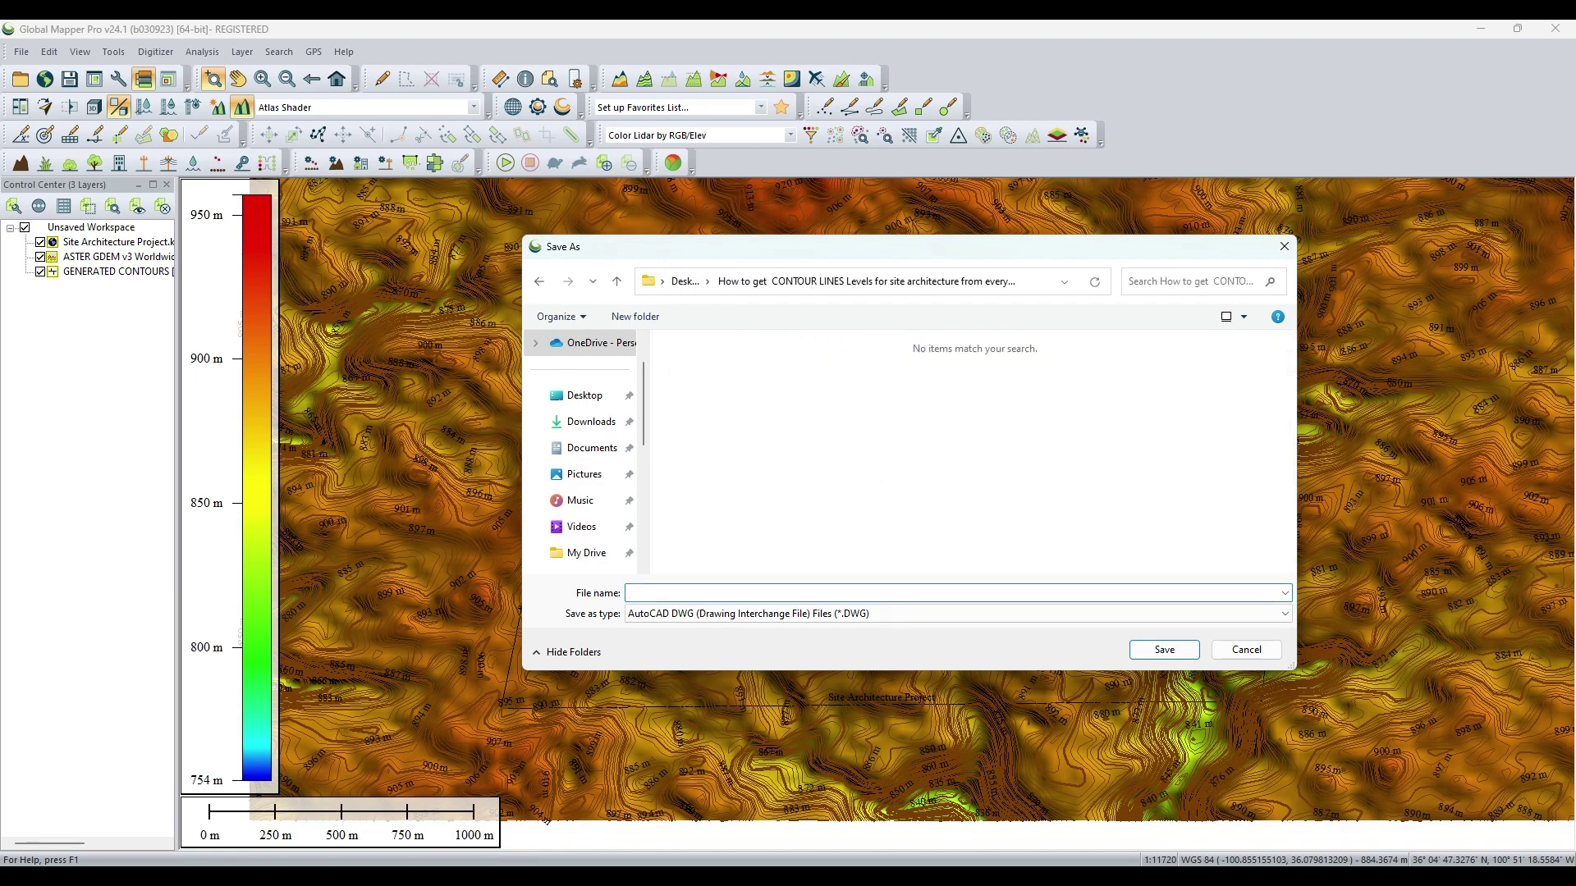
text(Countour 1m)
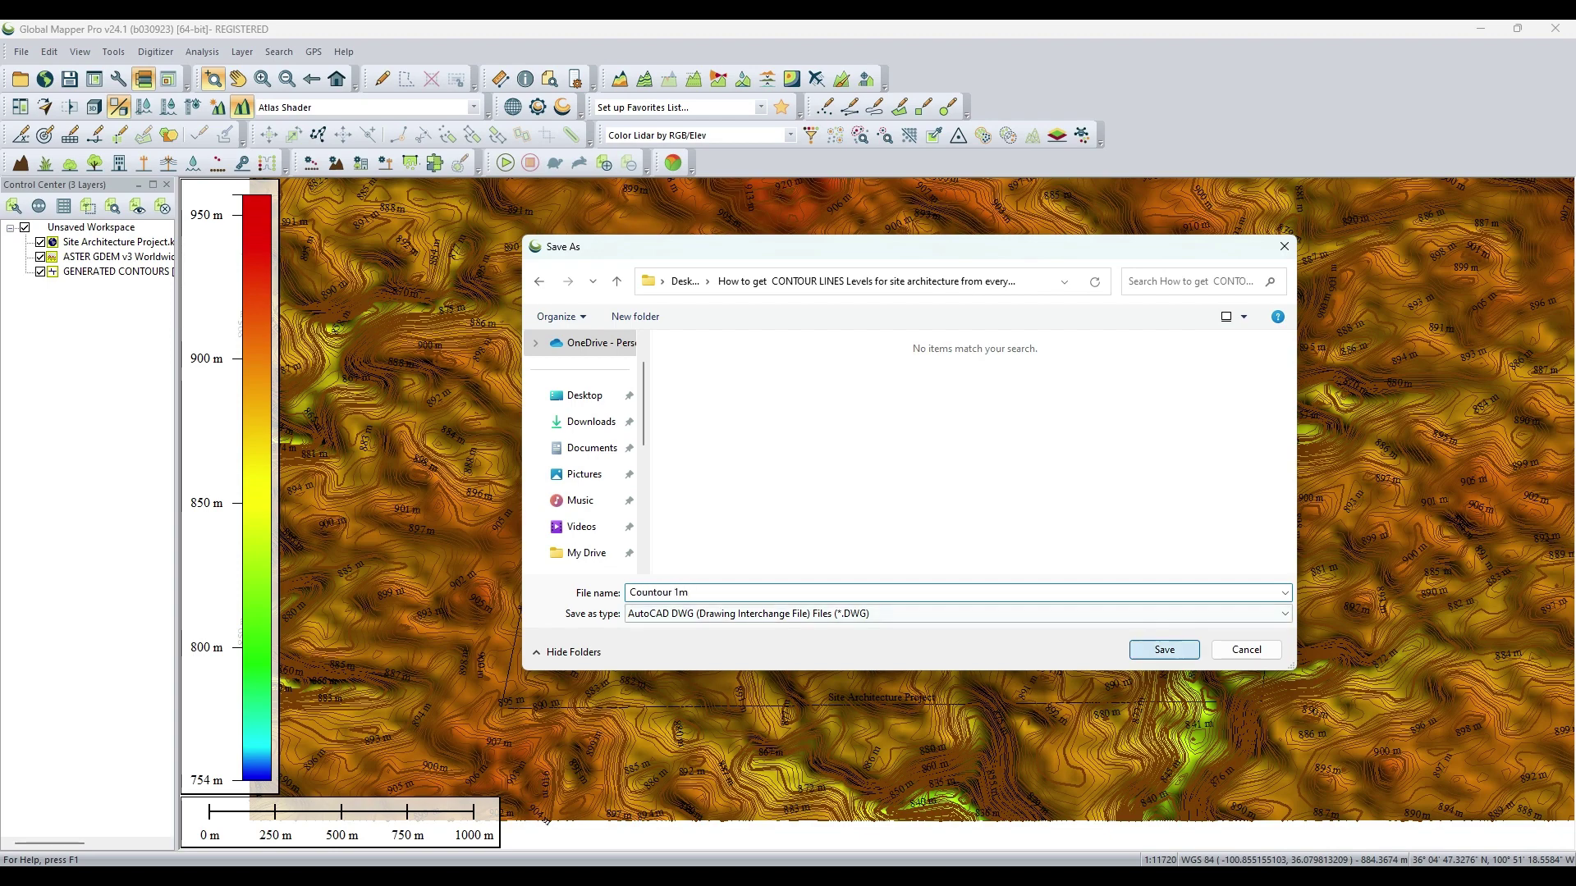
click(1164, 649)
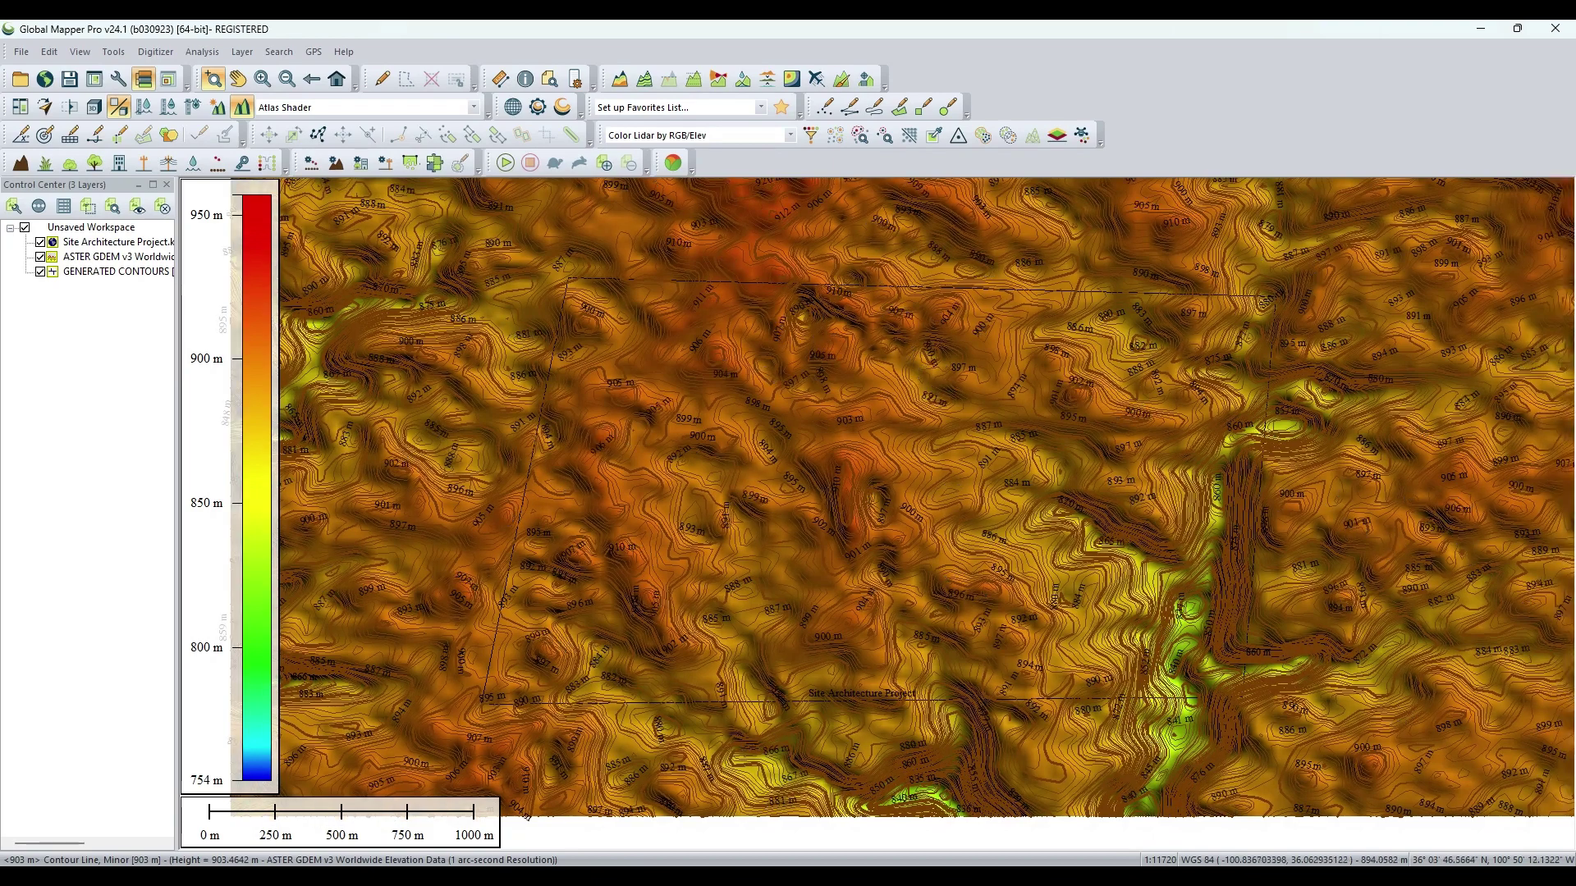
click(663, 877)
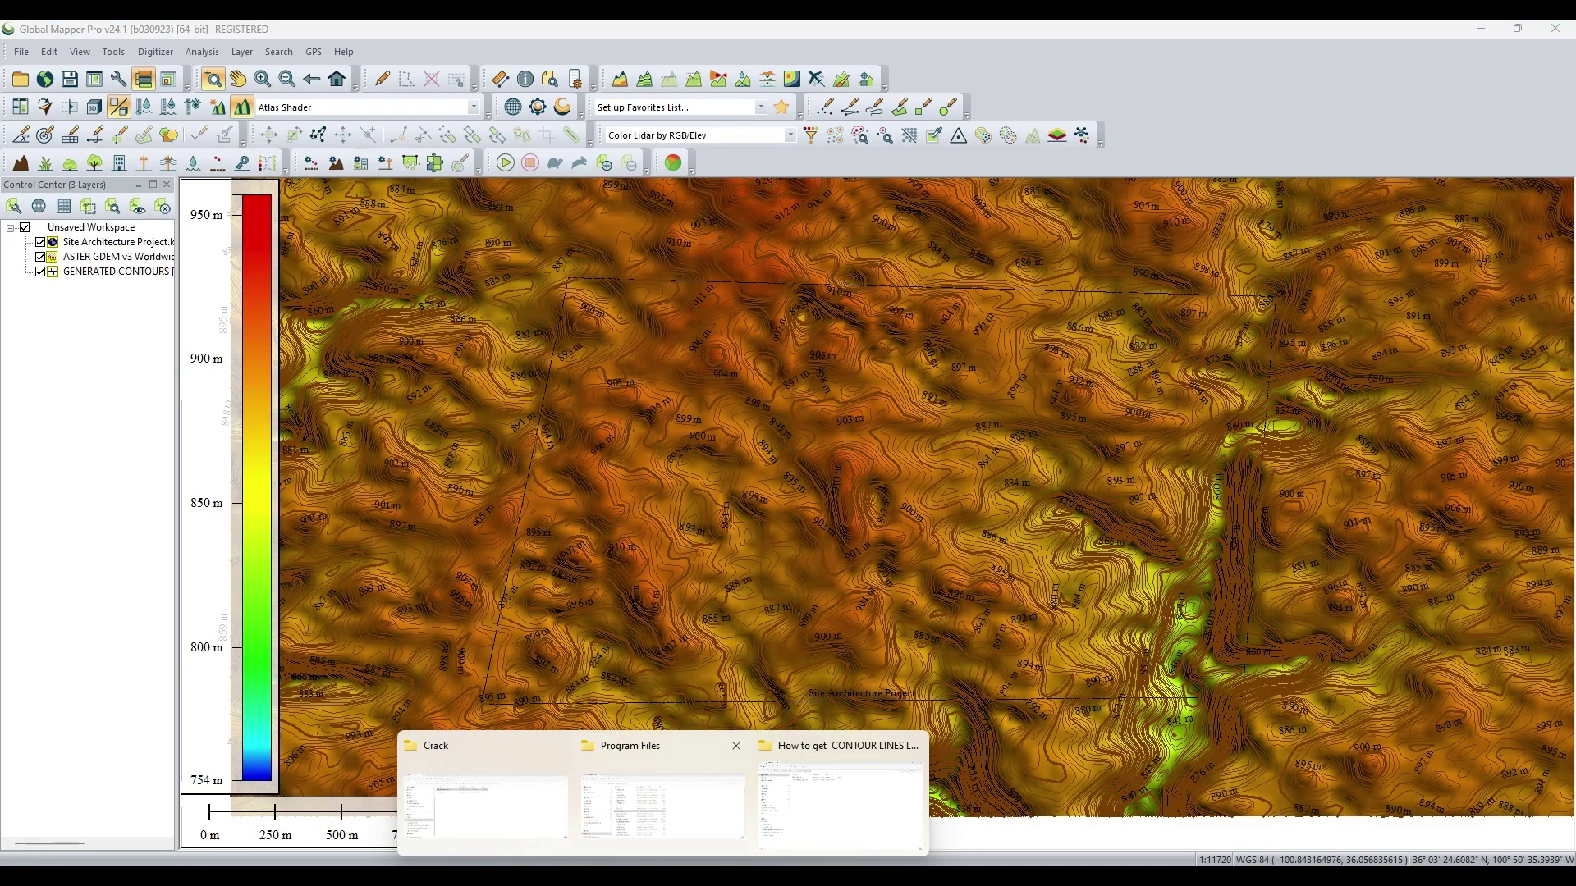
click(842, 806)
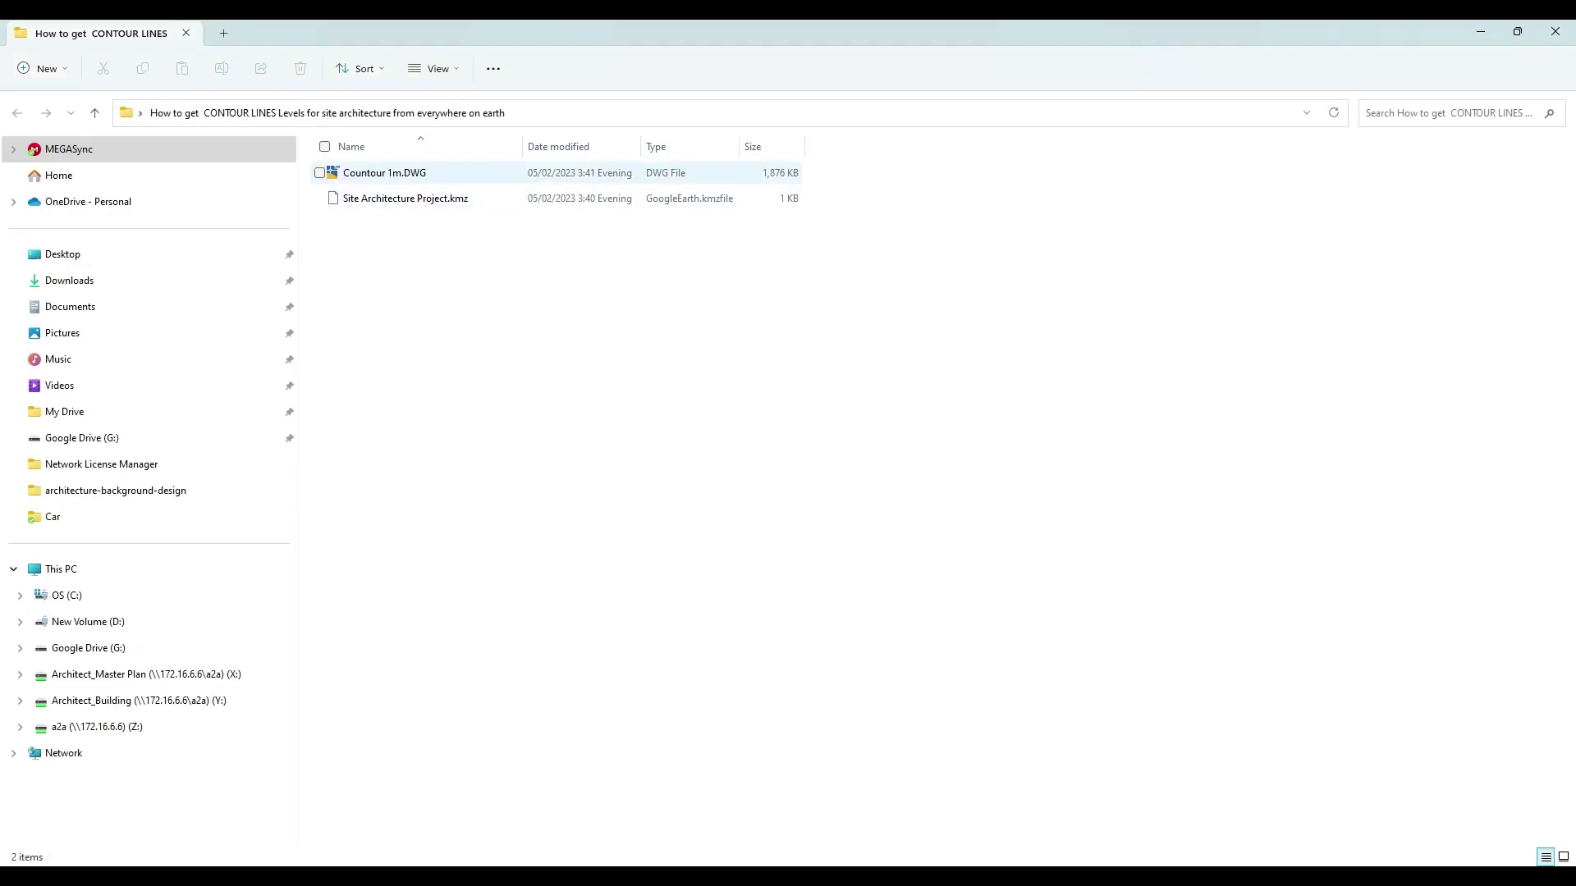
Open Countour 1m.DWG from the tutorial folder in AutoCAD 2023.
click(385, 172)
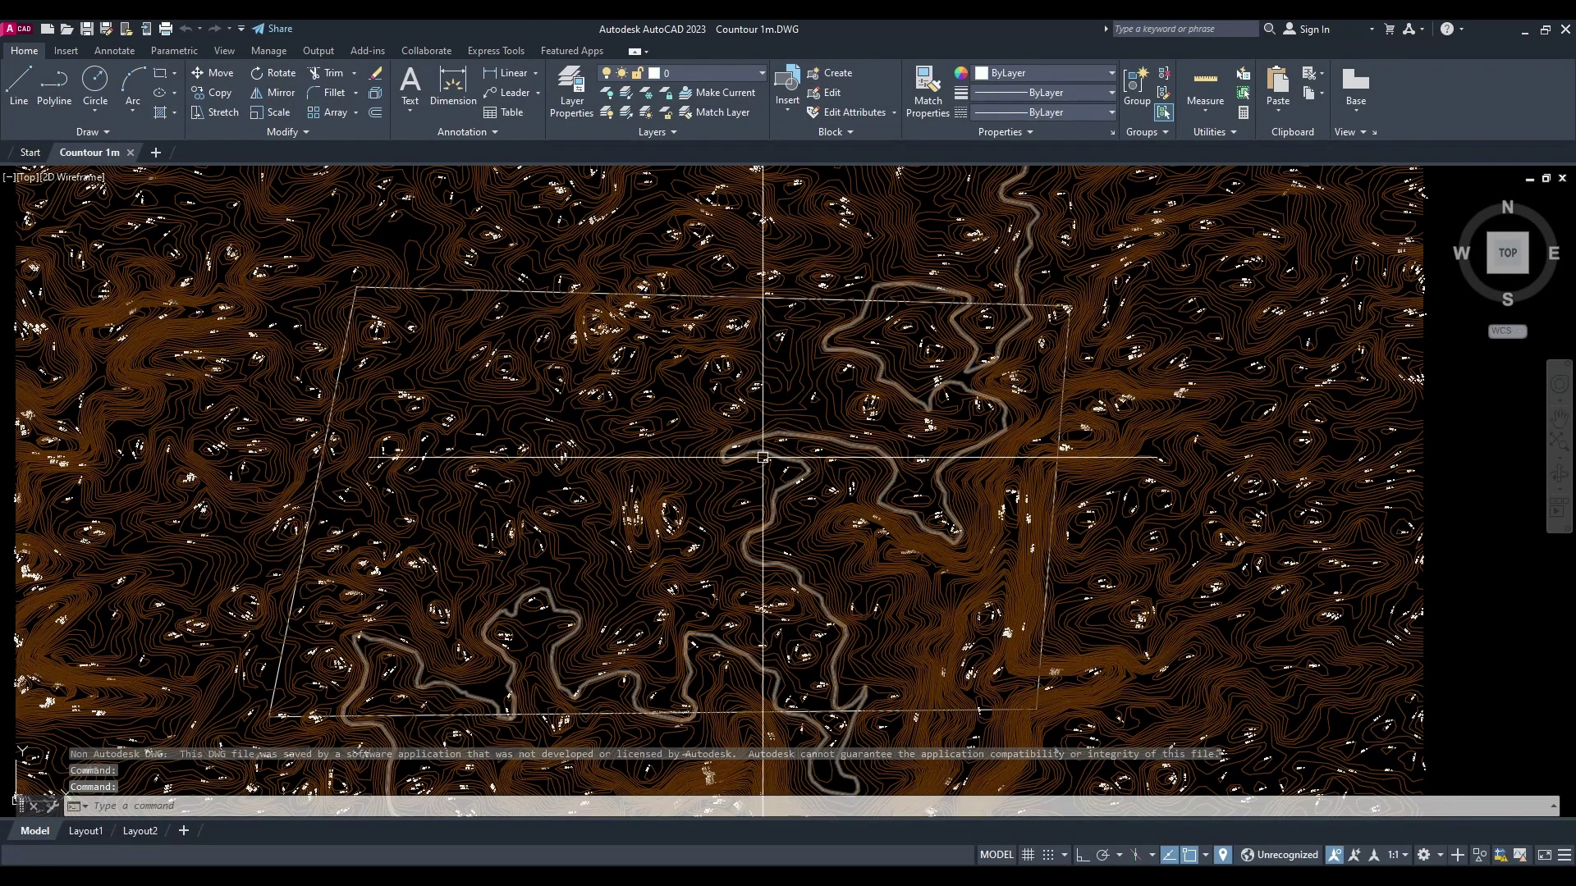
Pan the AutoCAD view to frame the contour patch and site boundary.
drag(760, 449, 895, 414)
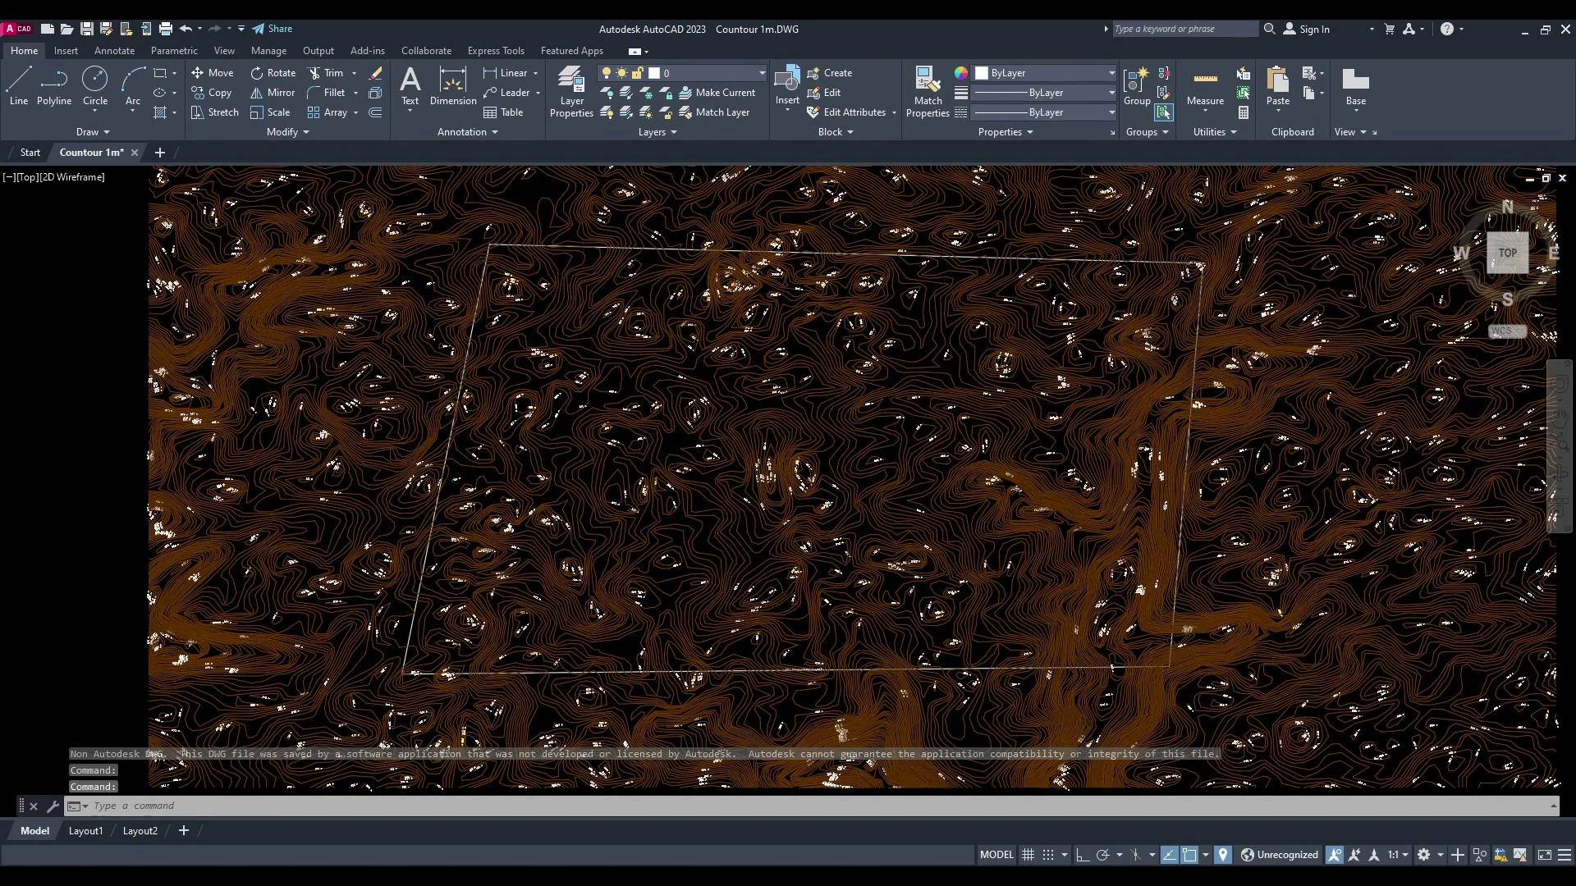
scroll(990, 425, down, 2)
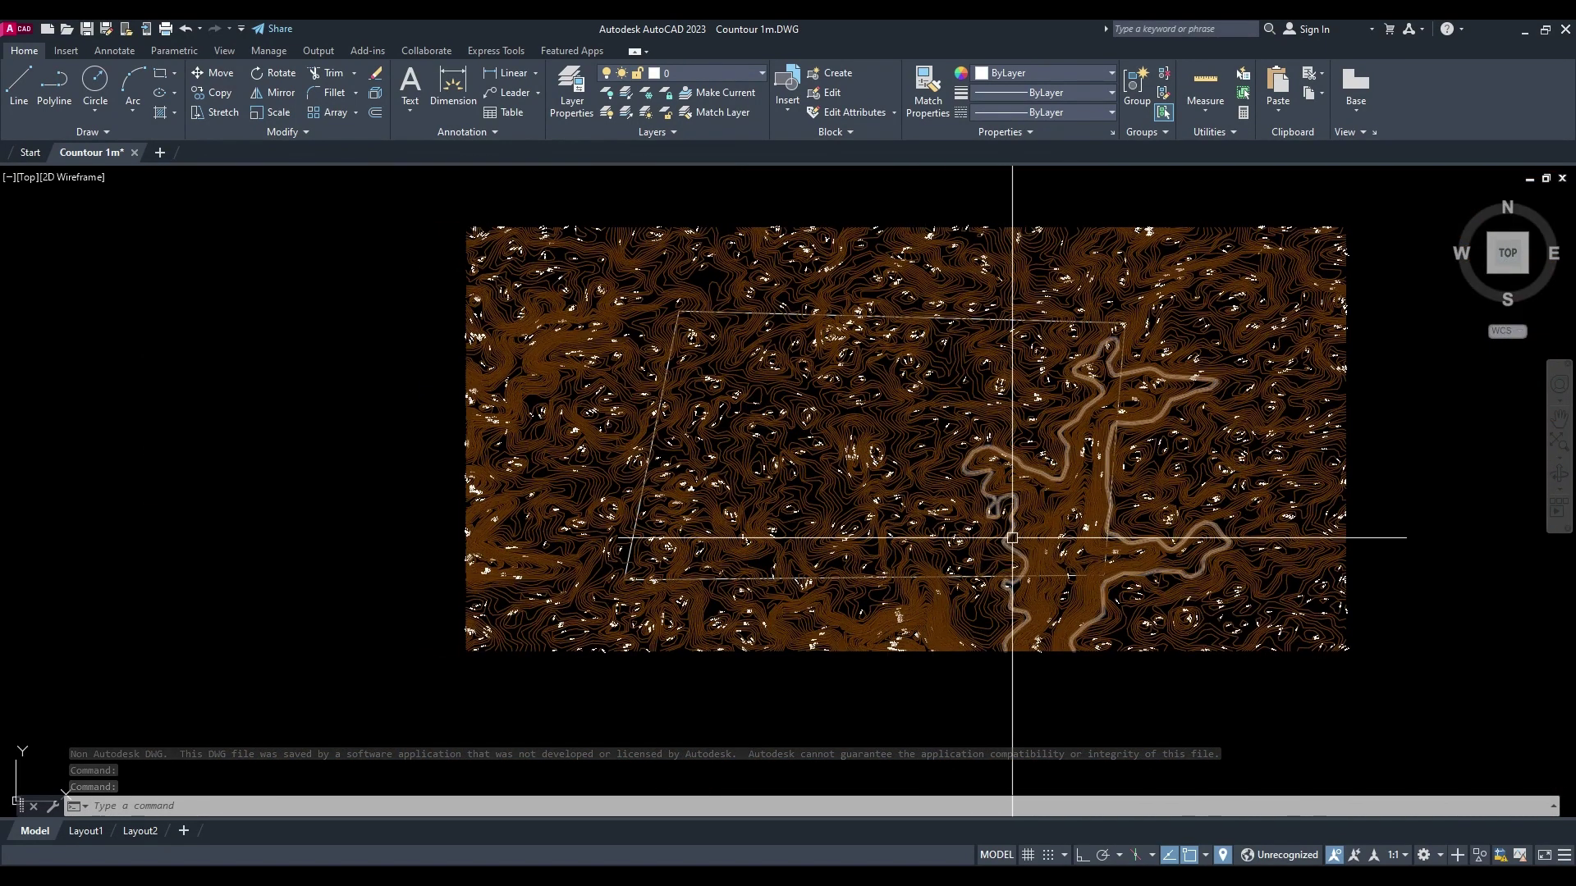